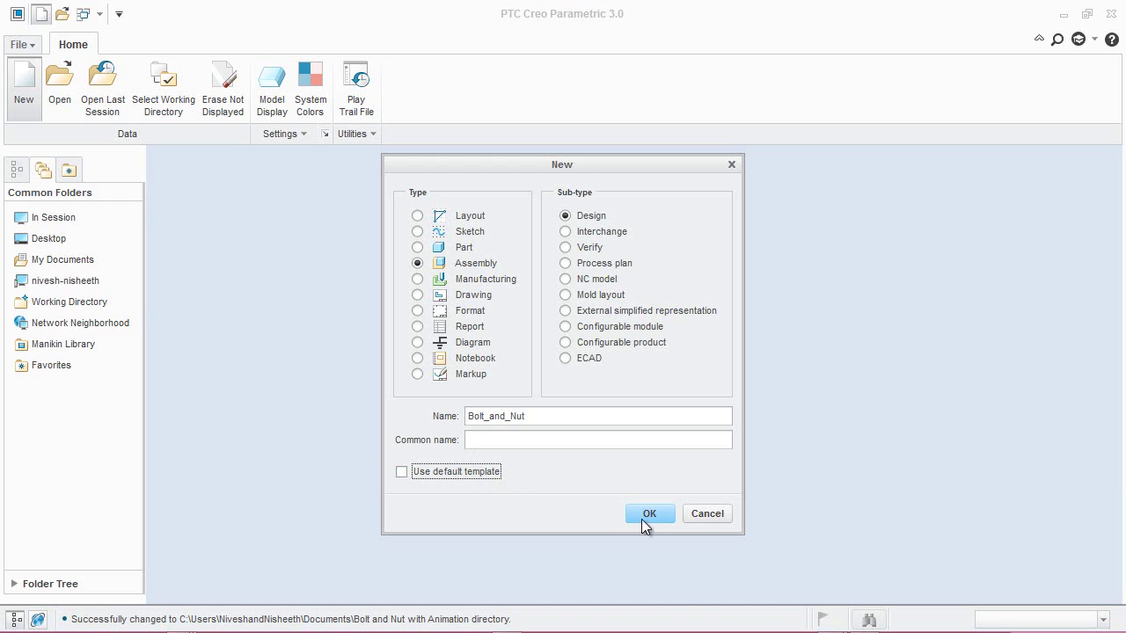
Step: Create the Bolt_and_Nut design assembly using the inlbs_asm_design template
click(648, 513)
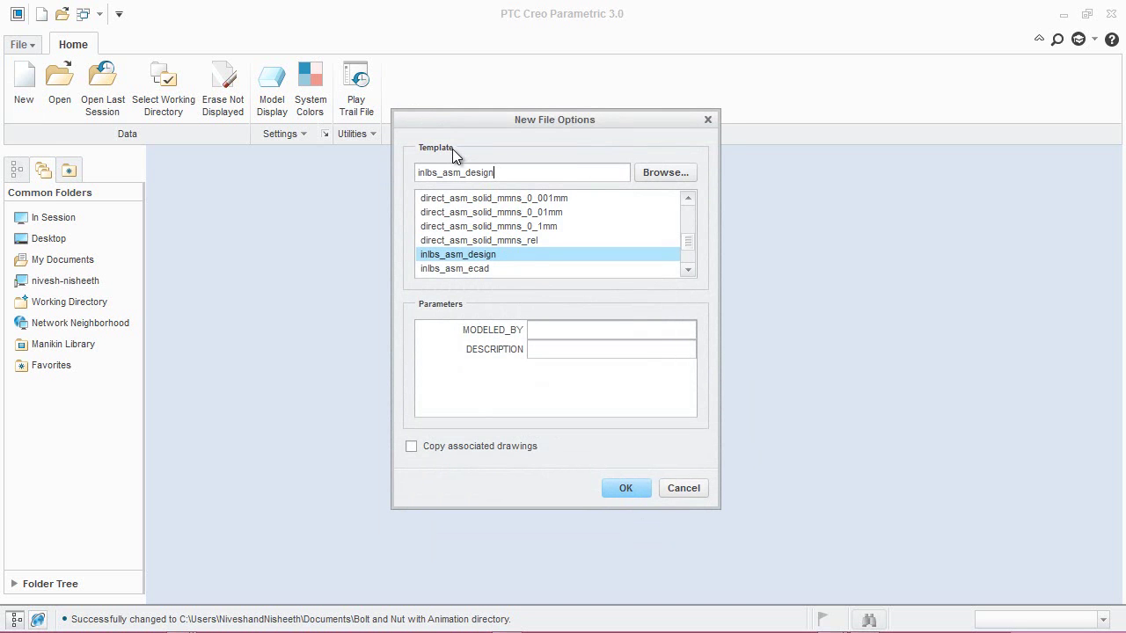
click(445, 258)
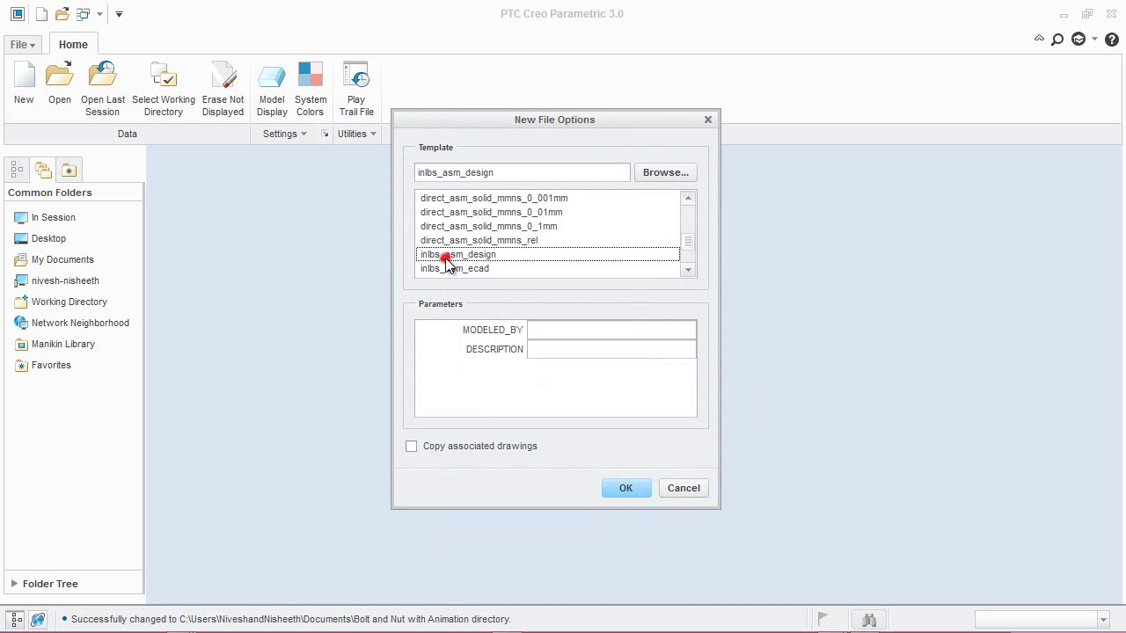
click(479, 256)
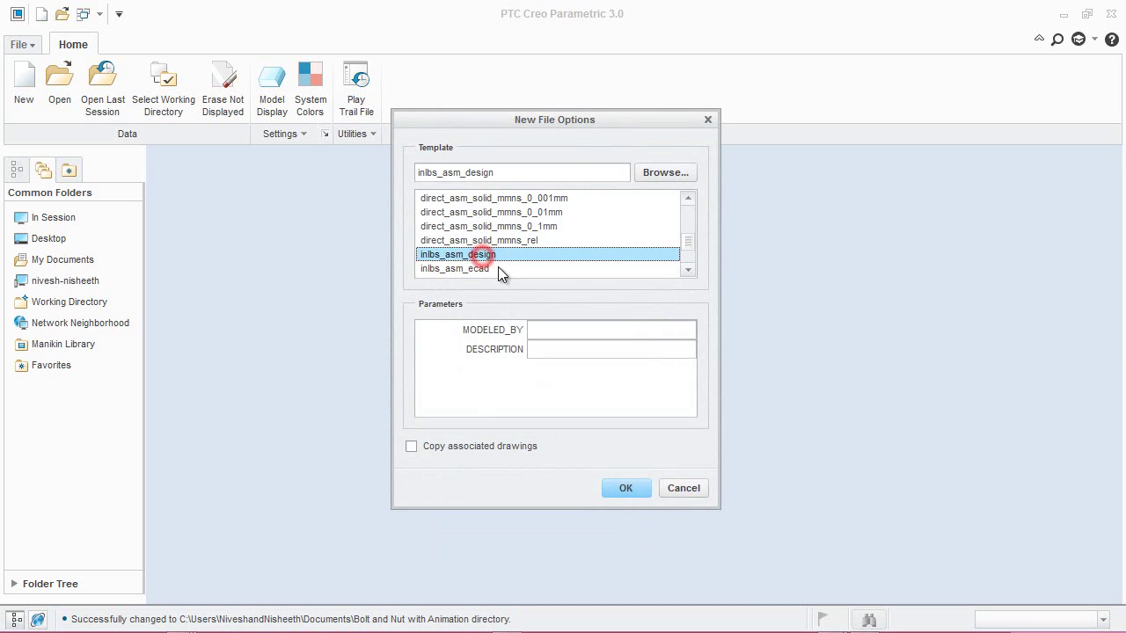
click(618, 488)
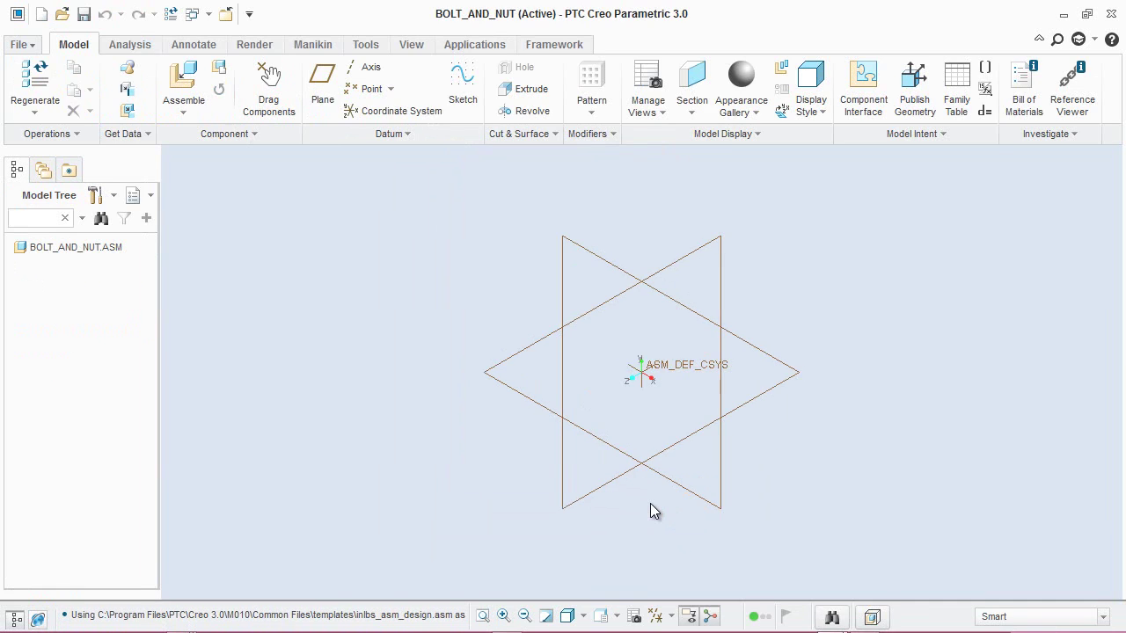
Step: Turn off the display of annotations and of all datum axes, points, coordinate systems and planes
click(689, 616)
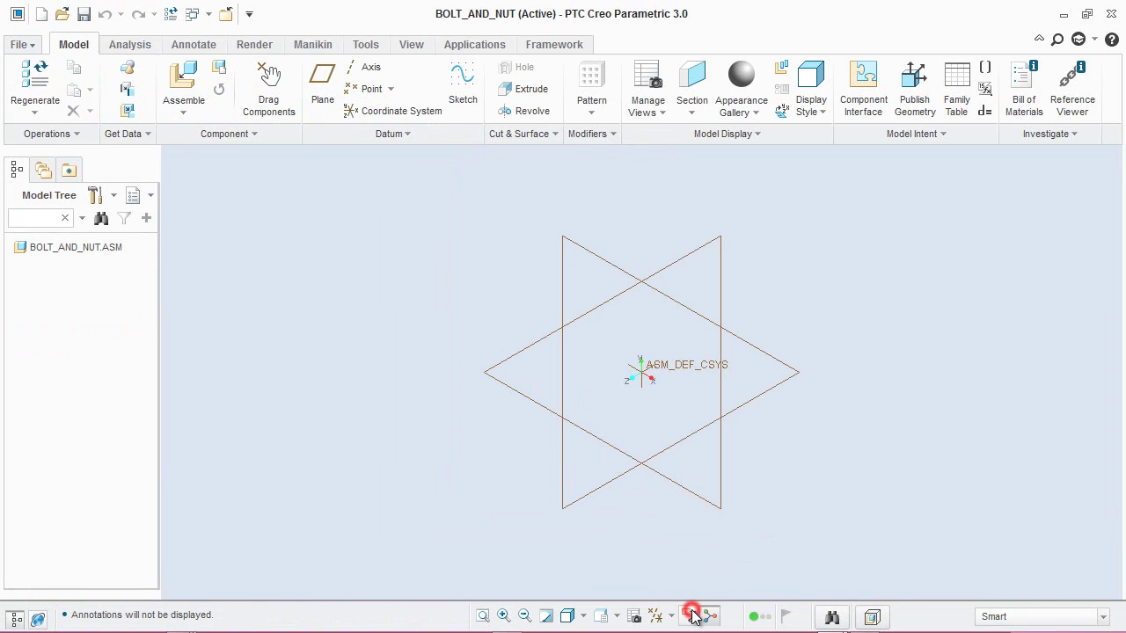
click(666, 617)
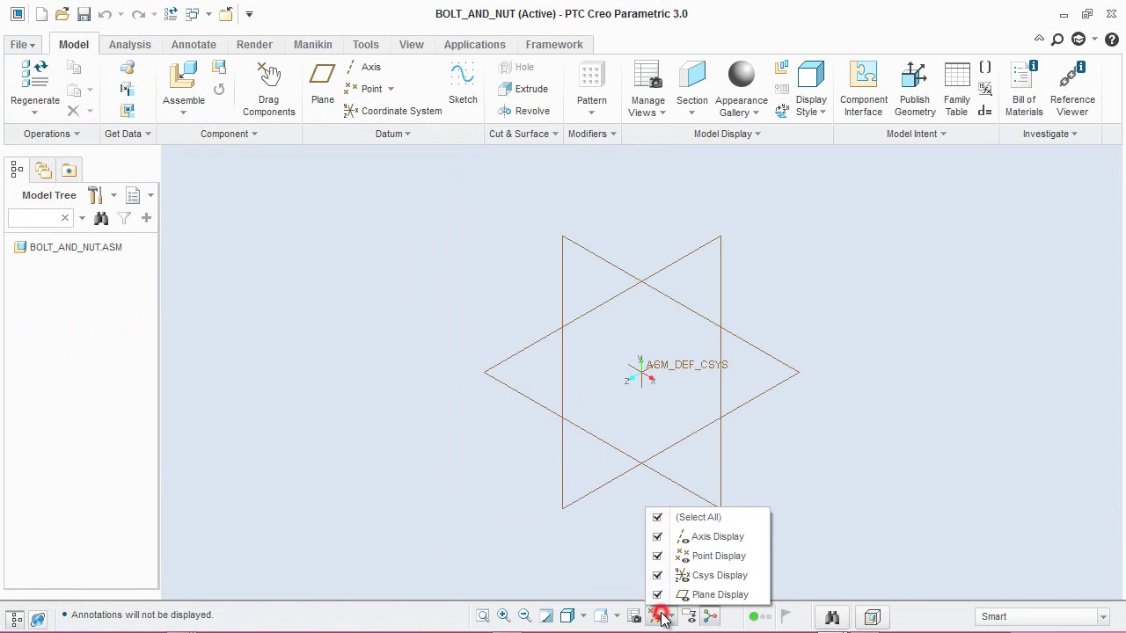
click(658, 518)
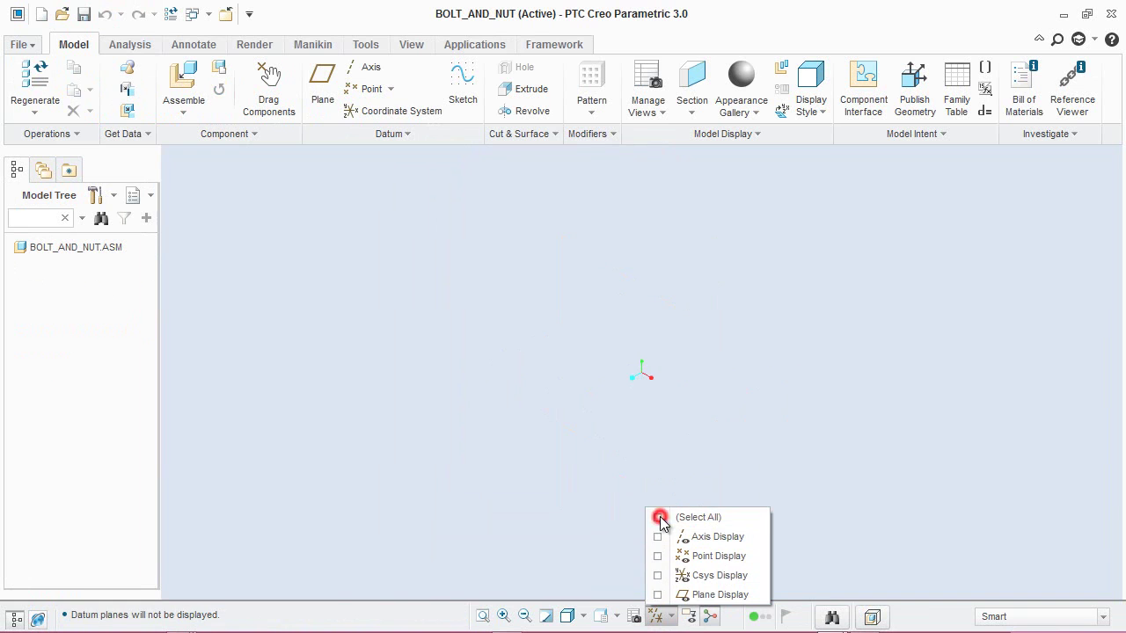
click(592, 499)
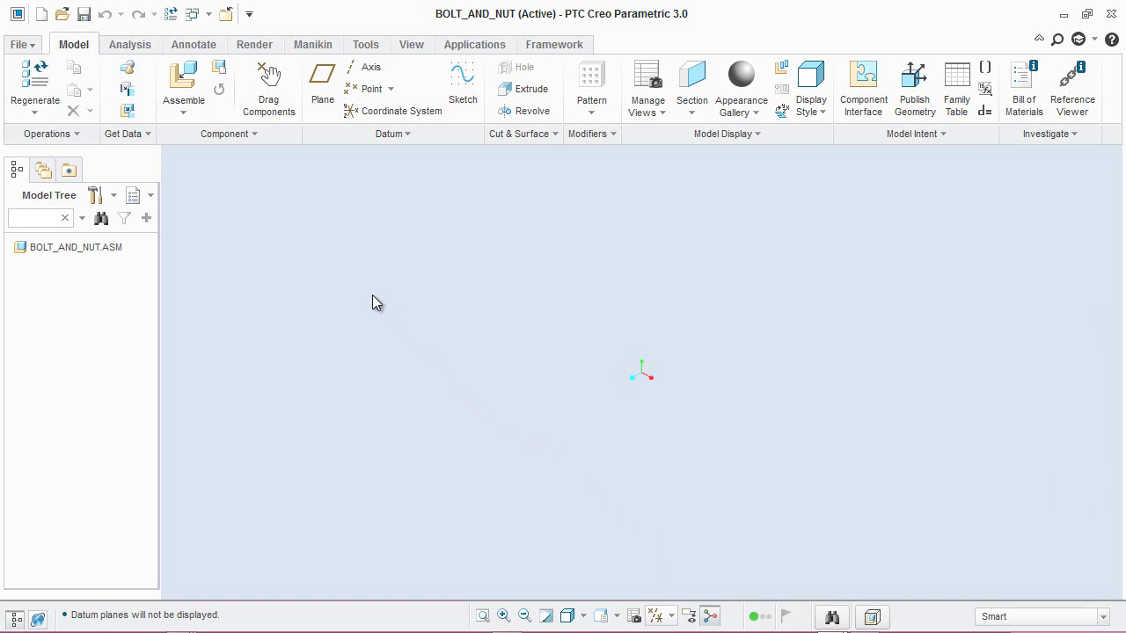
Step: Assemble bolt.prt as the first component with a Default placement constraint
click(176, 82)
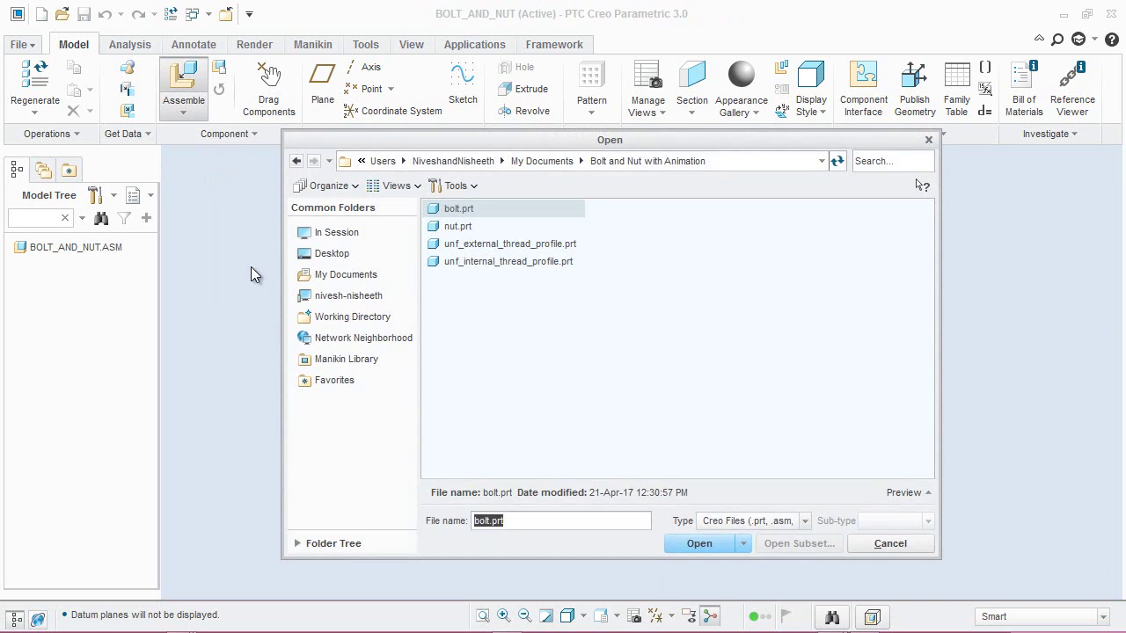
click(450, 209)
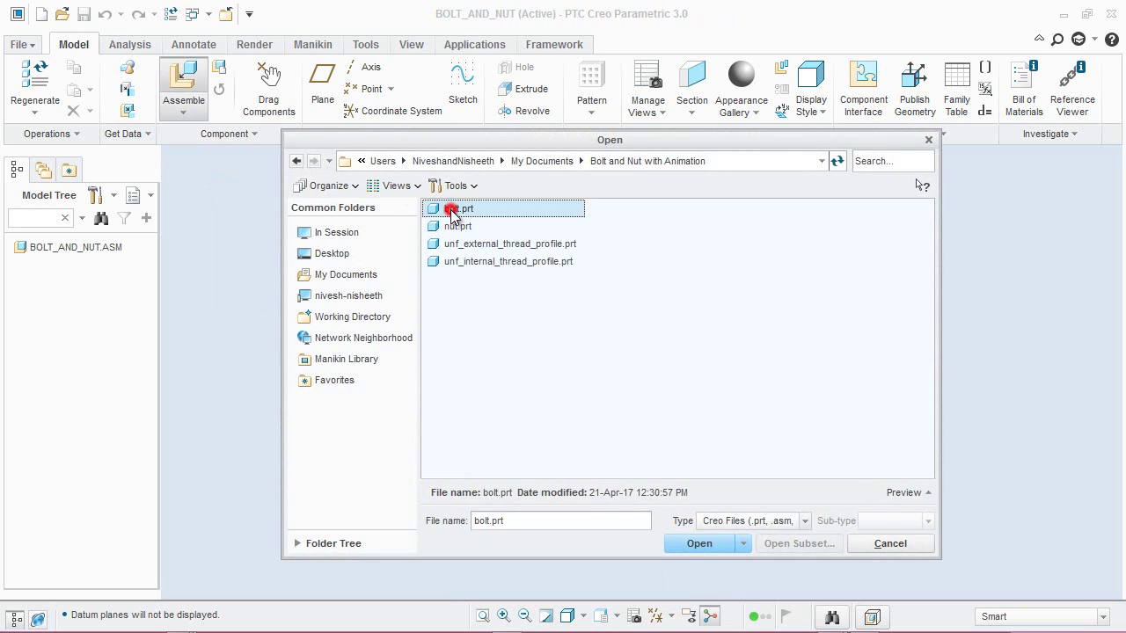
click(708, 546)
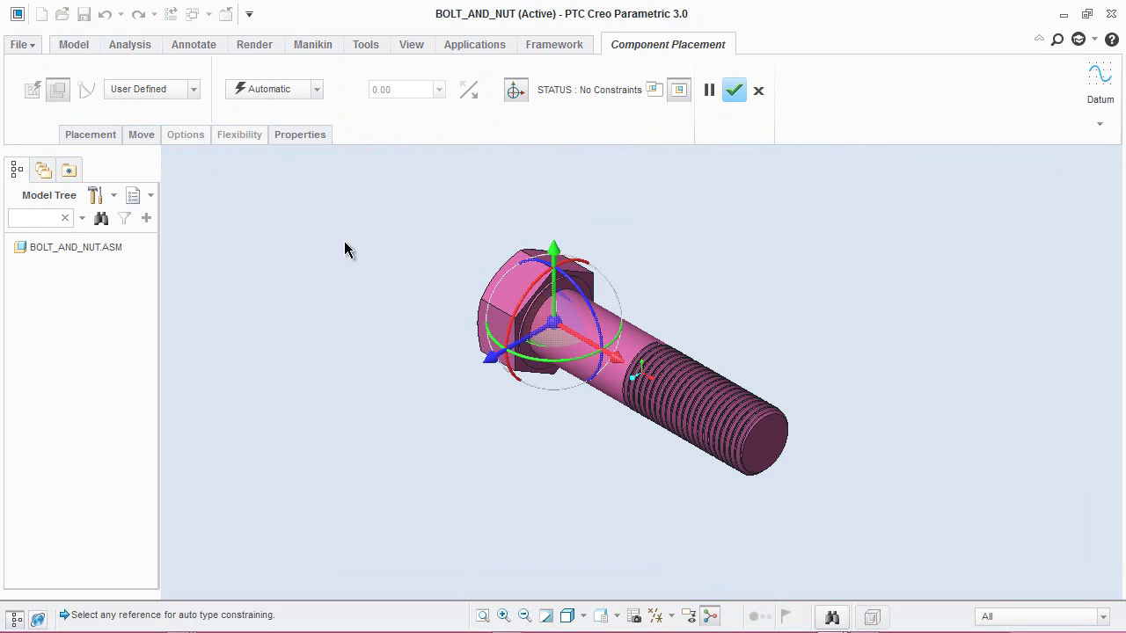
click(319, 91)
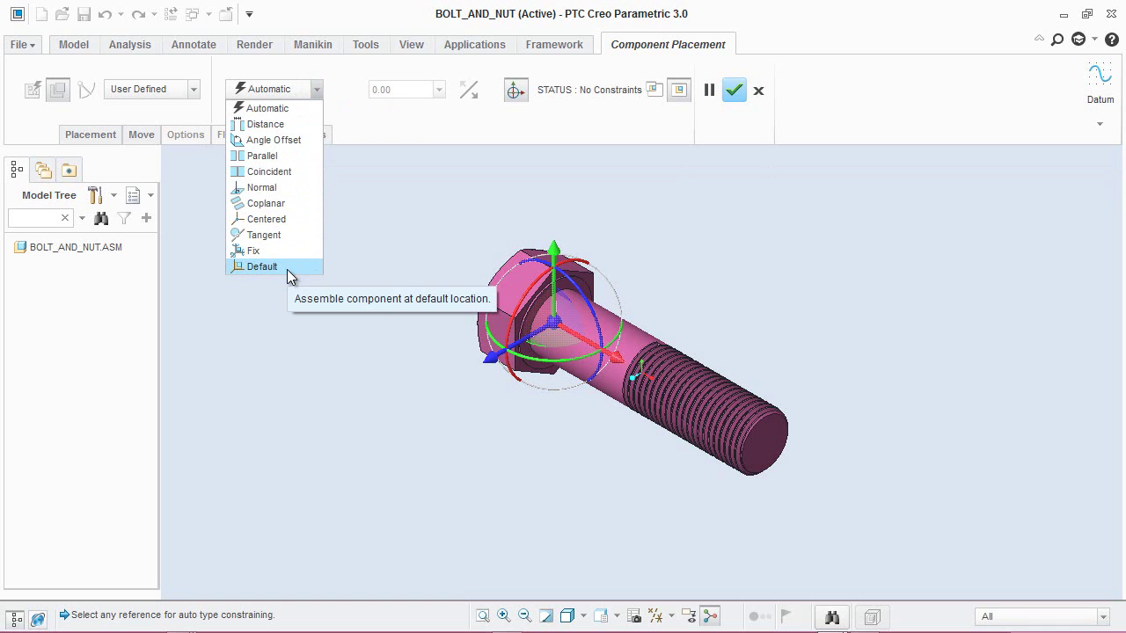
click(262, 267)
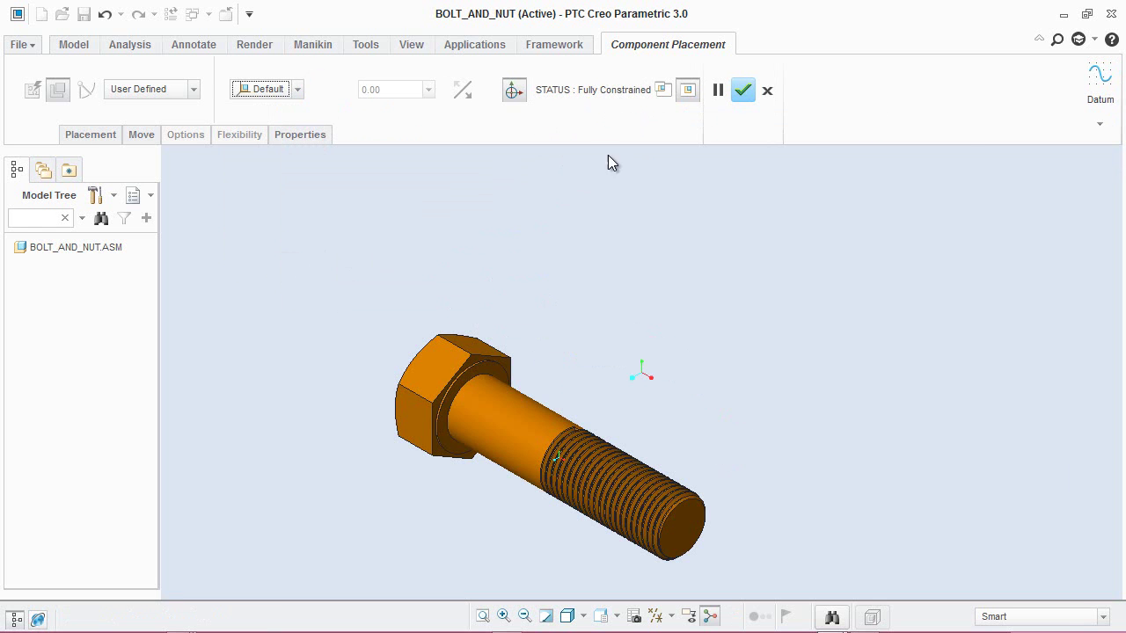
click(743, 89)
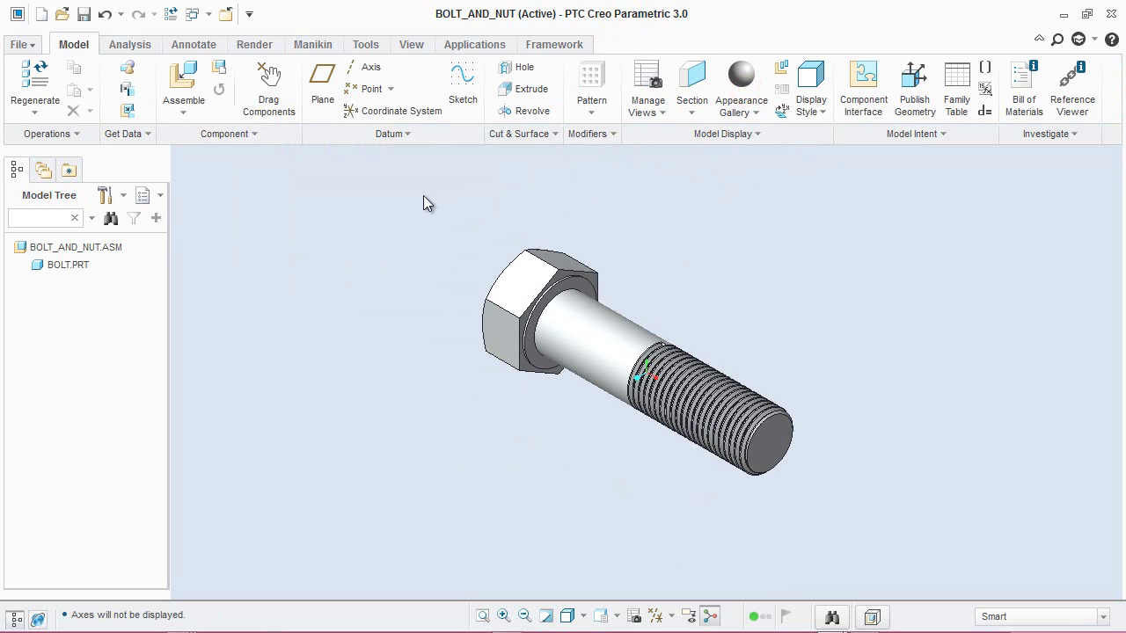
Step: Bring nut.prt into the assembly, then move and reorient it clear of the bolt's threaded end
click(182, 88)
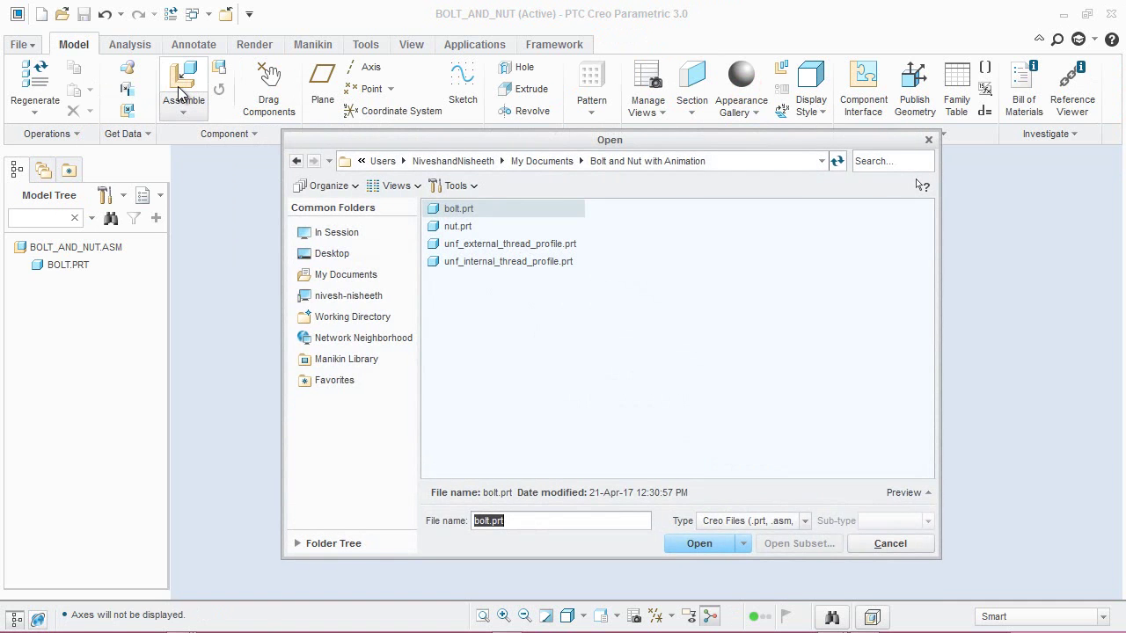
click(457, 227)
click(685, 543)
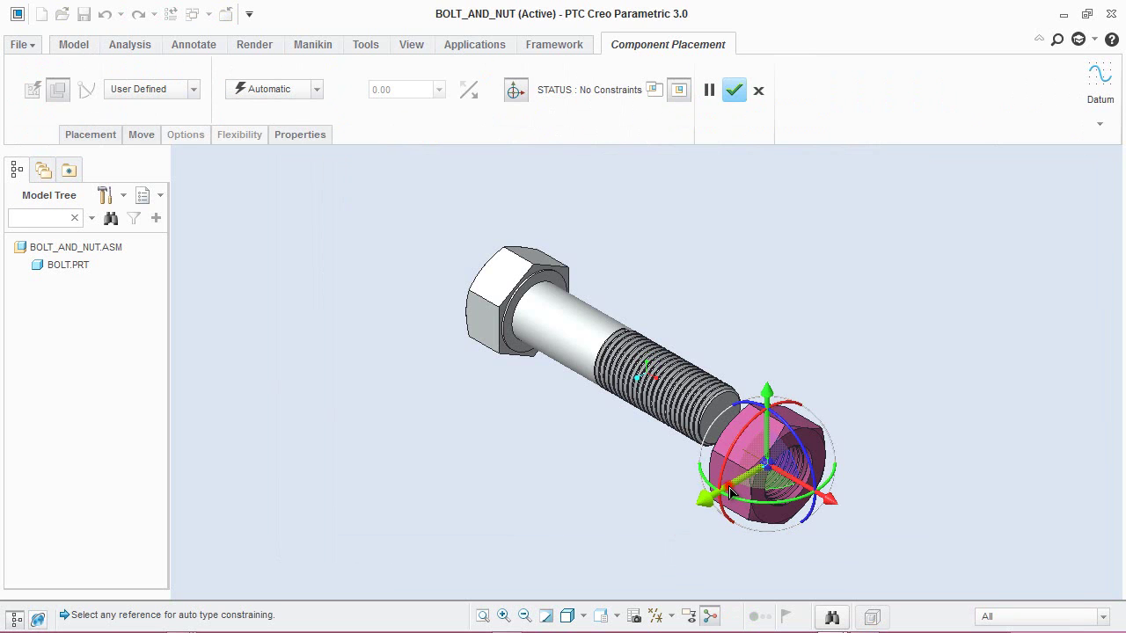
mouse_move(729, 492)
mouse_down()
mouse_move(758, 471)
mouse_move(839, 478)
mouse_move(869, 466)
mouse_up()
click(803, 284)
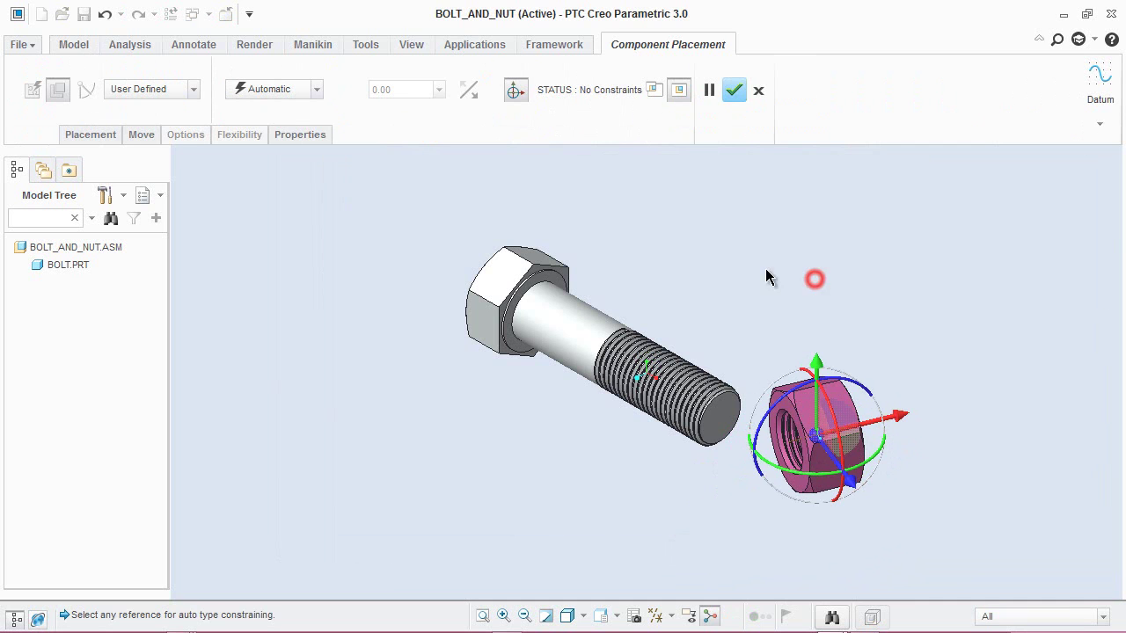
Step: Give the nut a Cylinder connection, show datum axes, and align the nut's centre axis with the bolt's axis
click(167, 95)
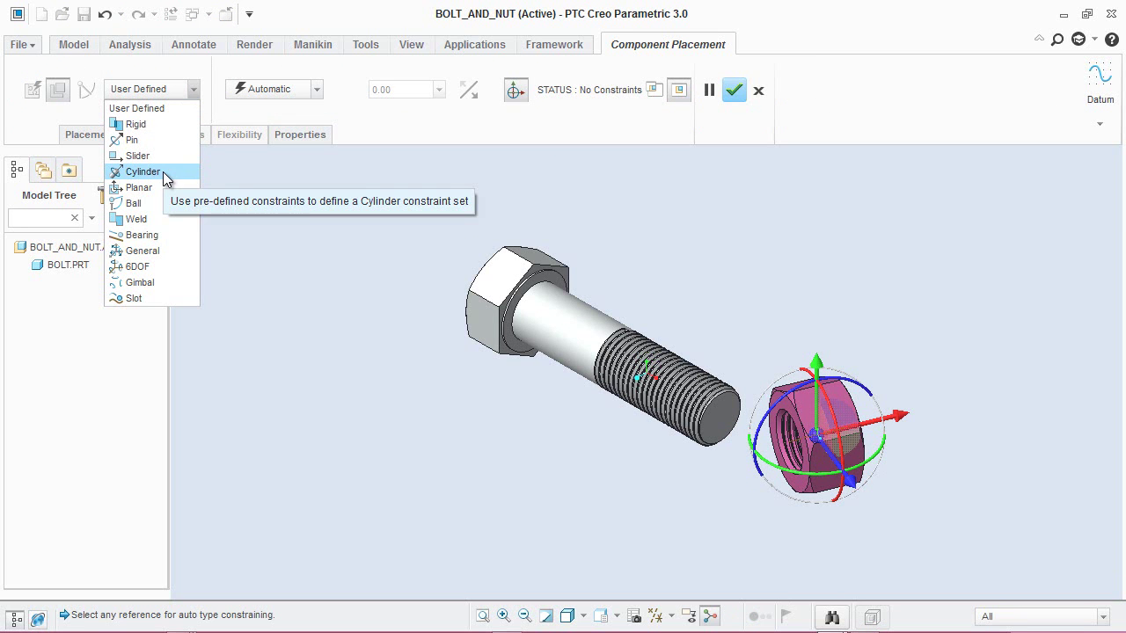
click(143, 171)
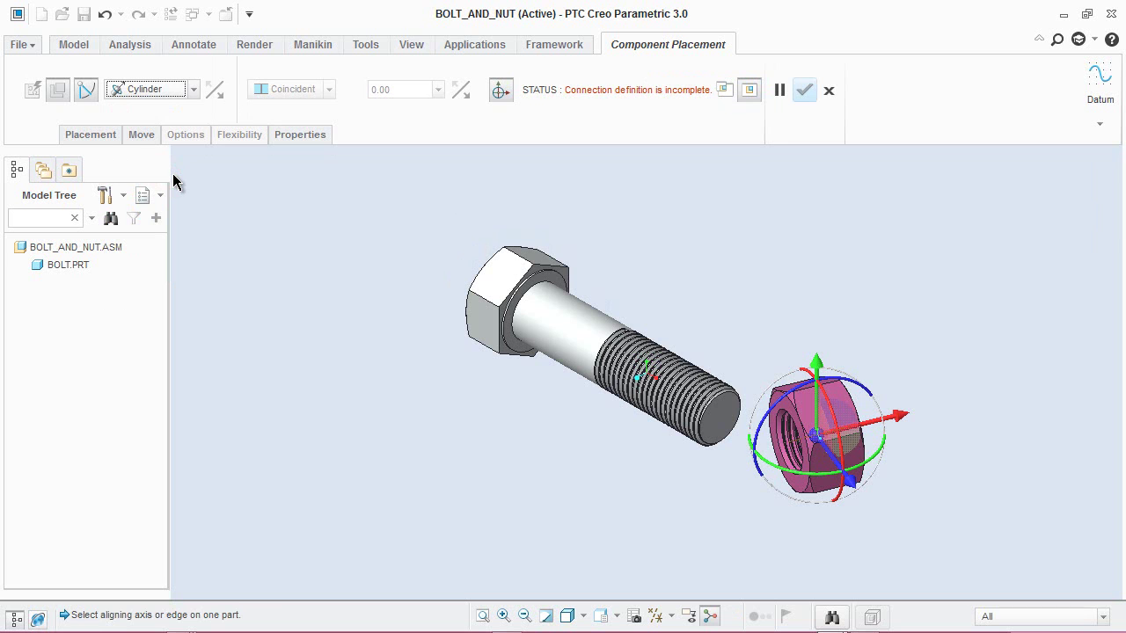
click(88, 136)
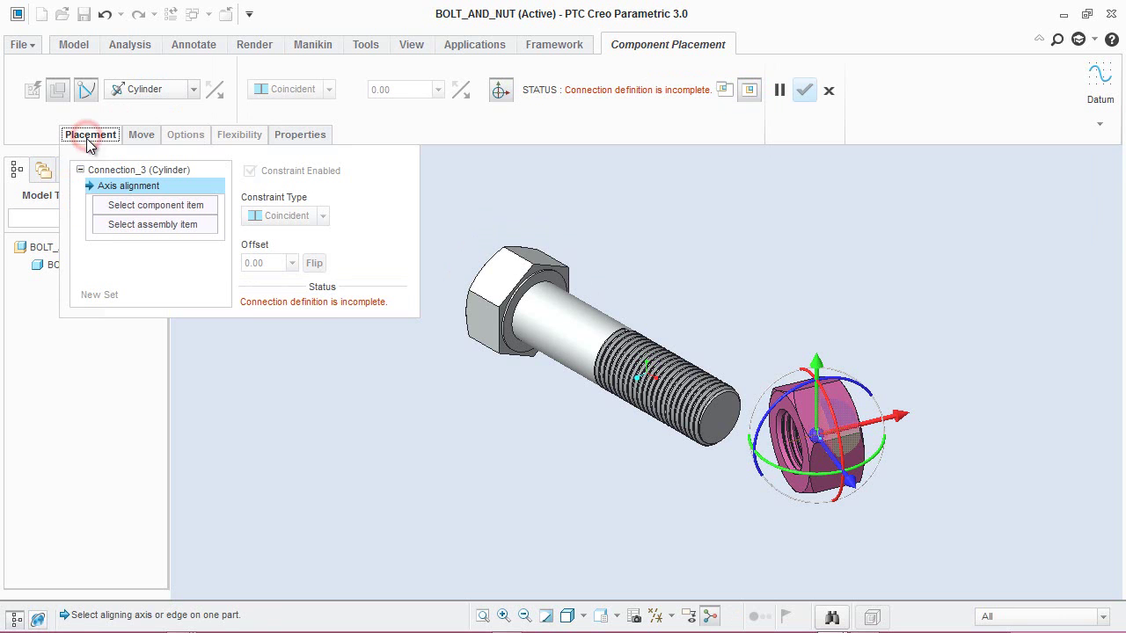
click(126, 208)
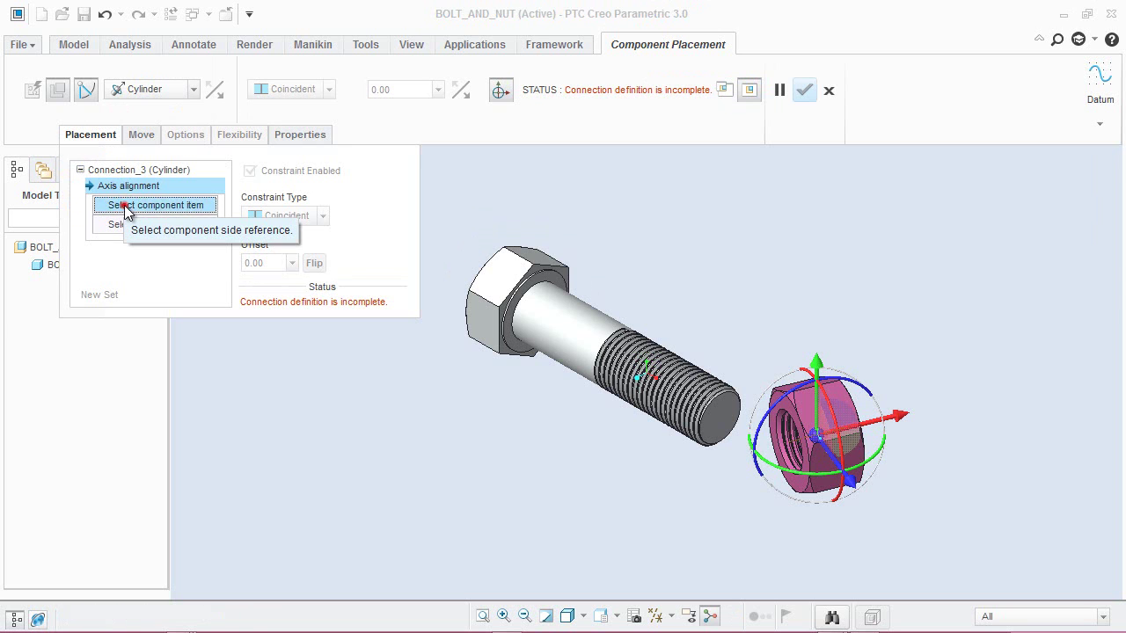
click(665, 619)
click(658, 539)
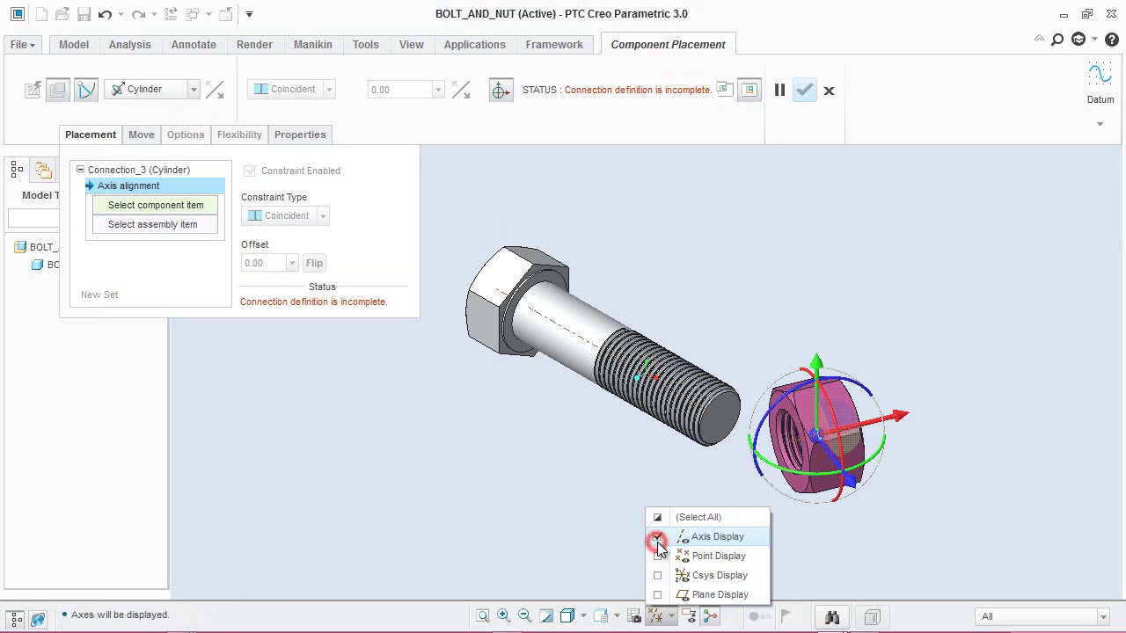
click(579, 460)
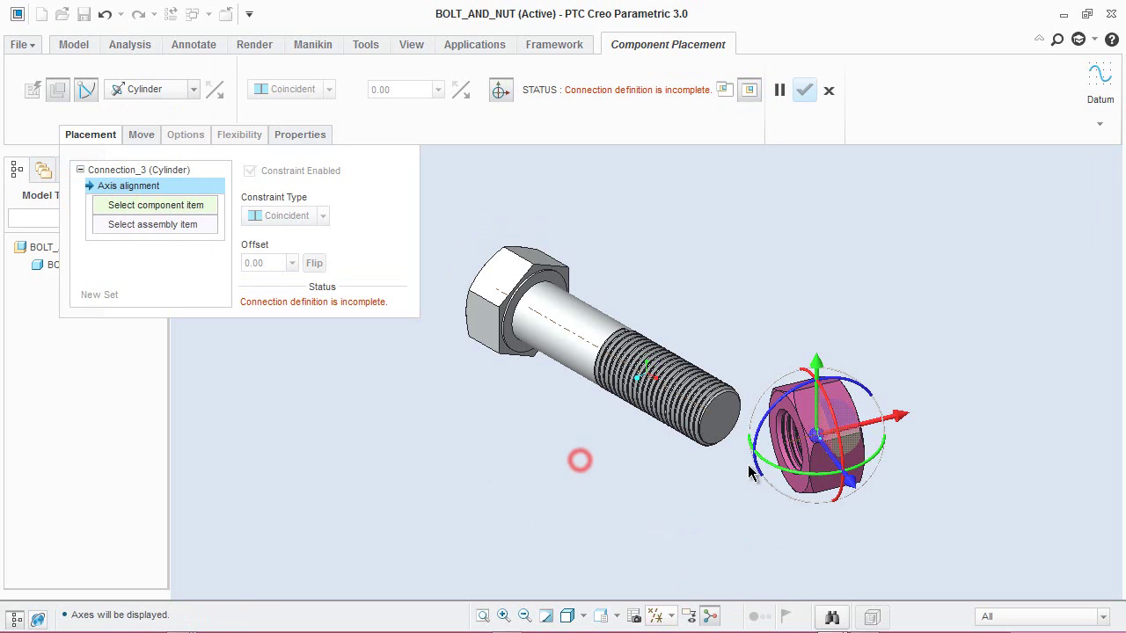
click(796, 452)
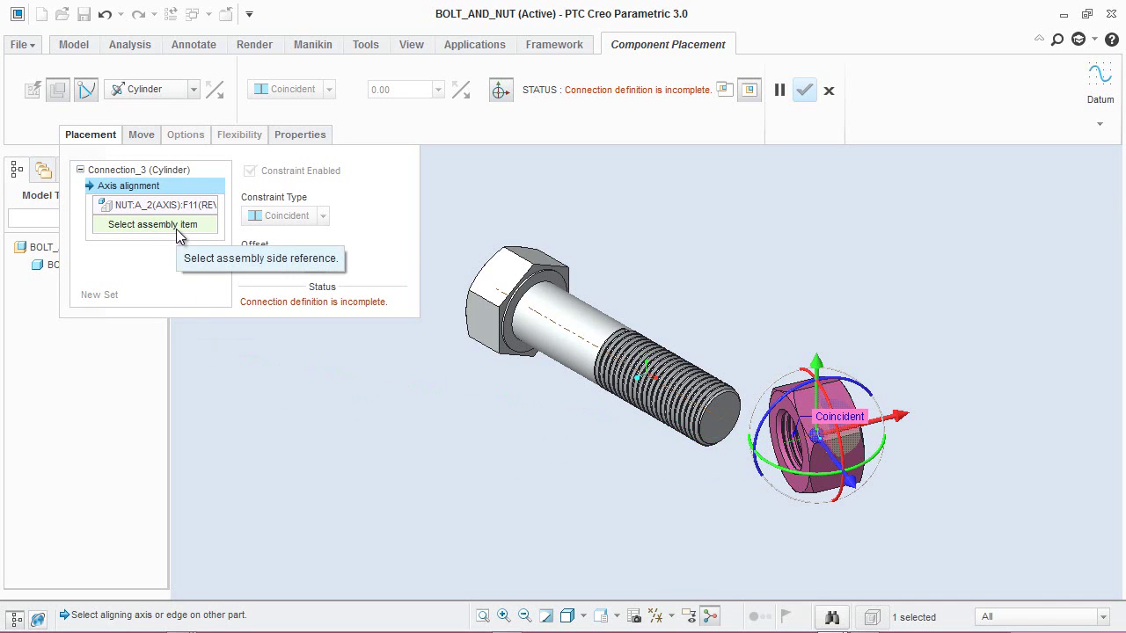
click(544, 323)
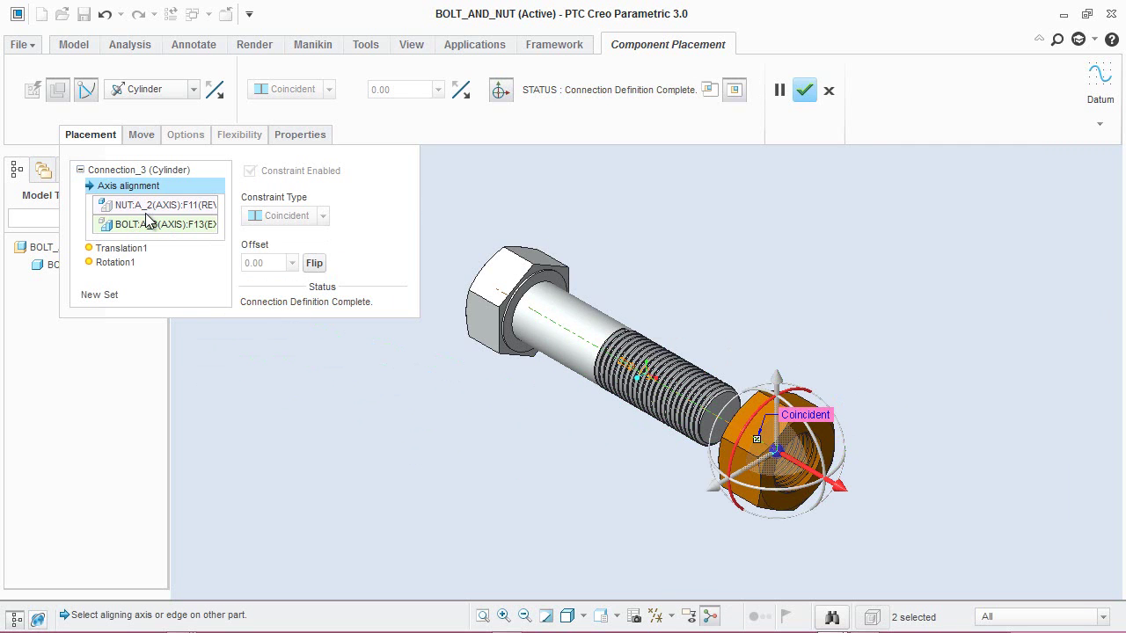
Step: Define the translation axis zero references with the nut's face toward the bolt and the bolt's threaded end face
click(123, 250)
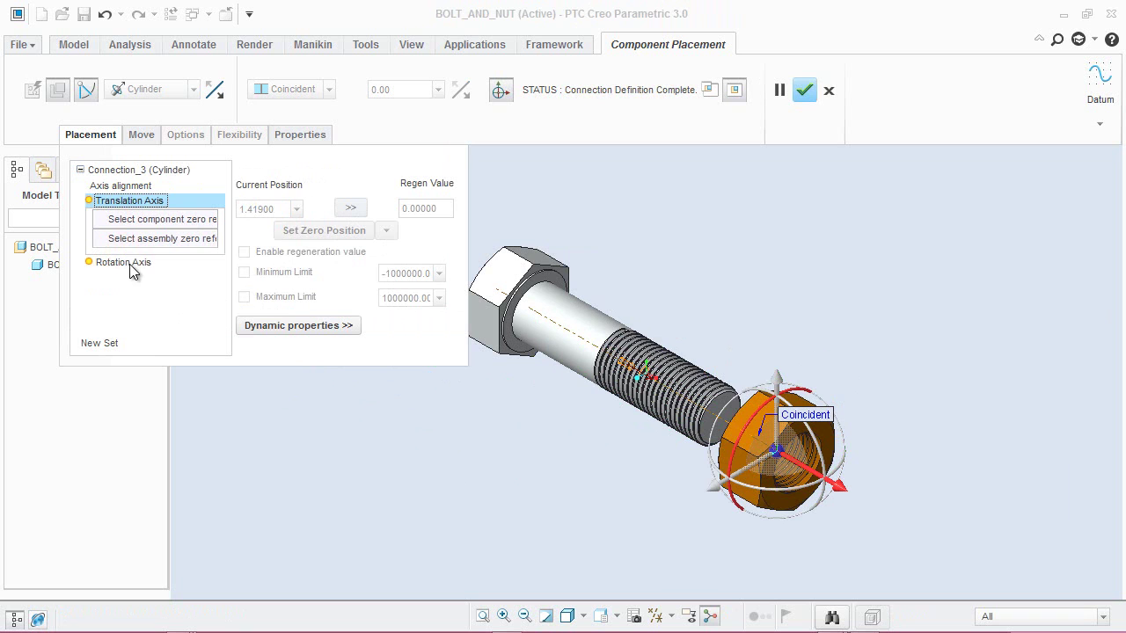
click(172, 221)
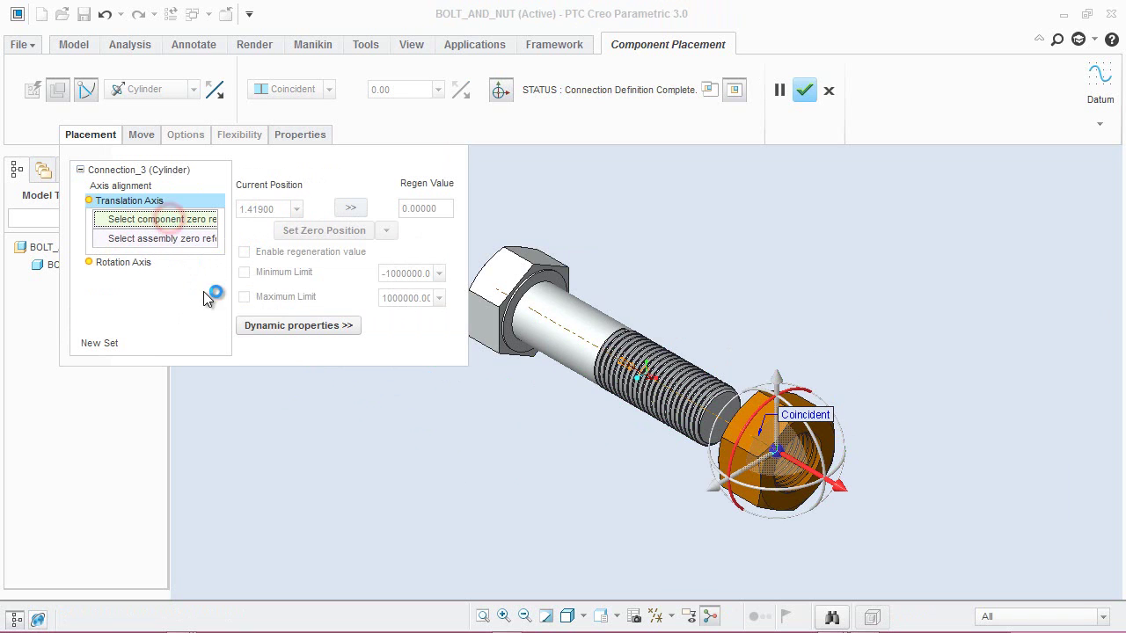
middle_drag(656, 510, 719, 528)
scroll(814, 391, up, 3)
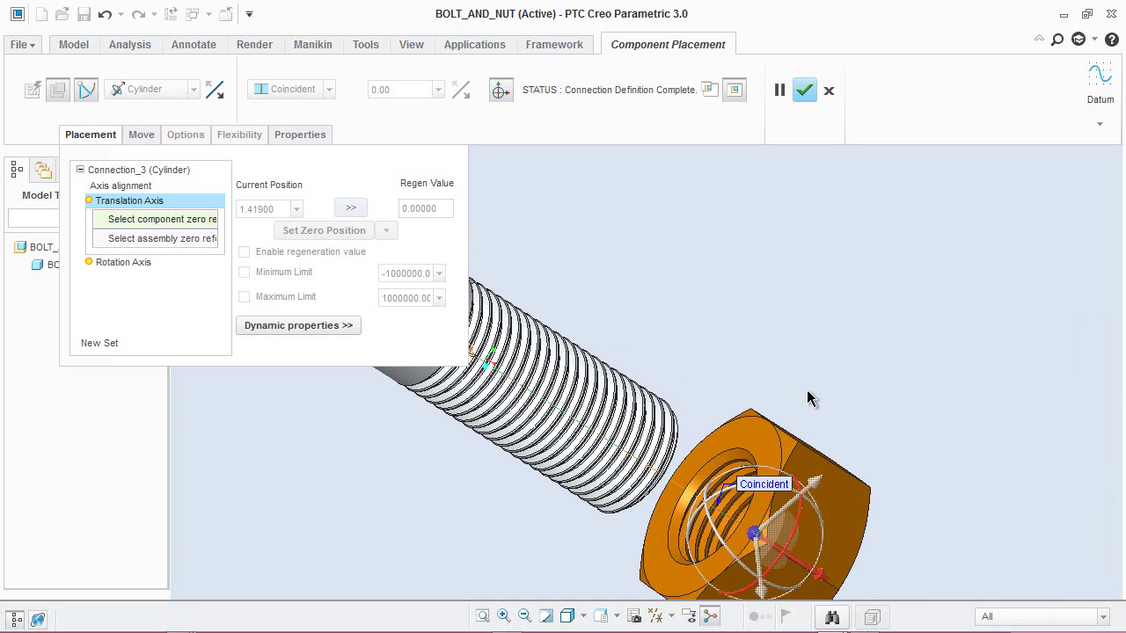
click(756, 436)
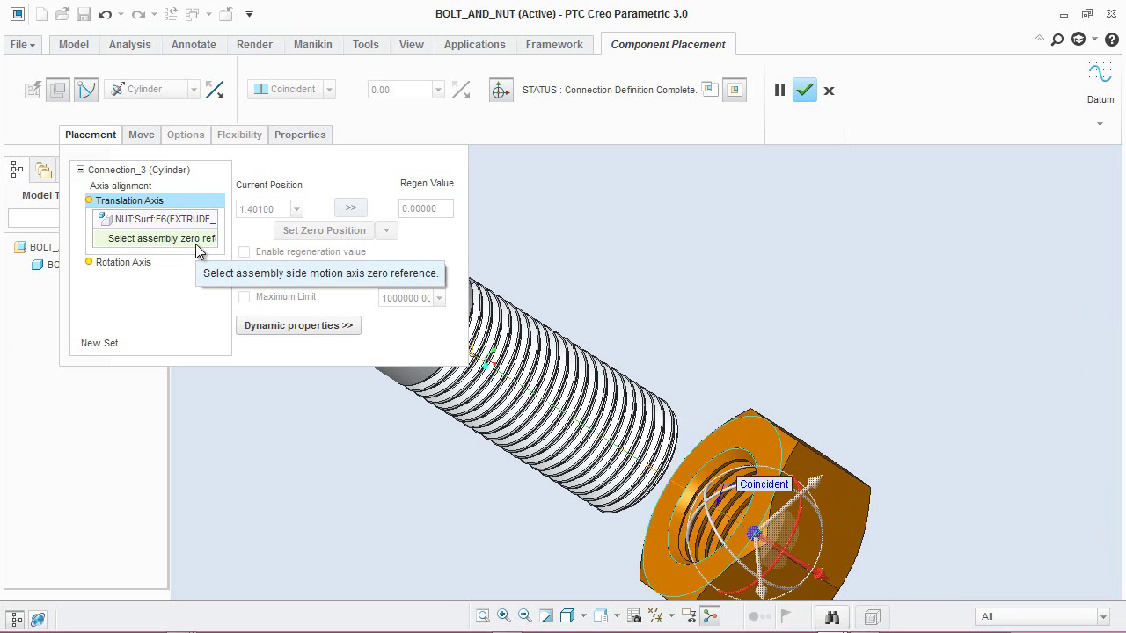
middle_drag(791, 339, 675, 464)
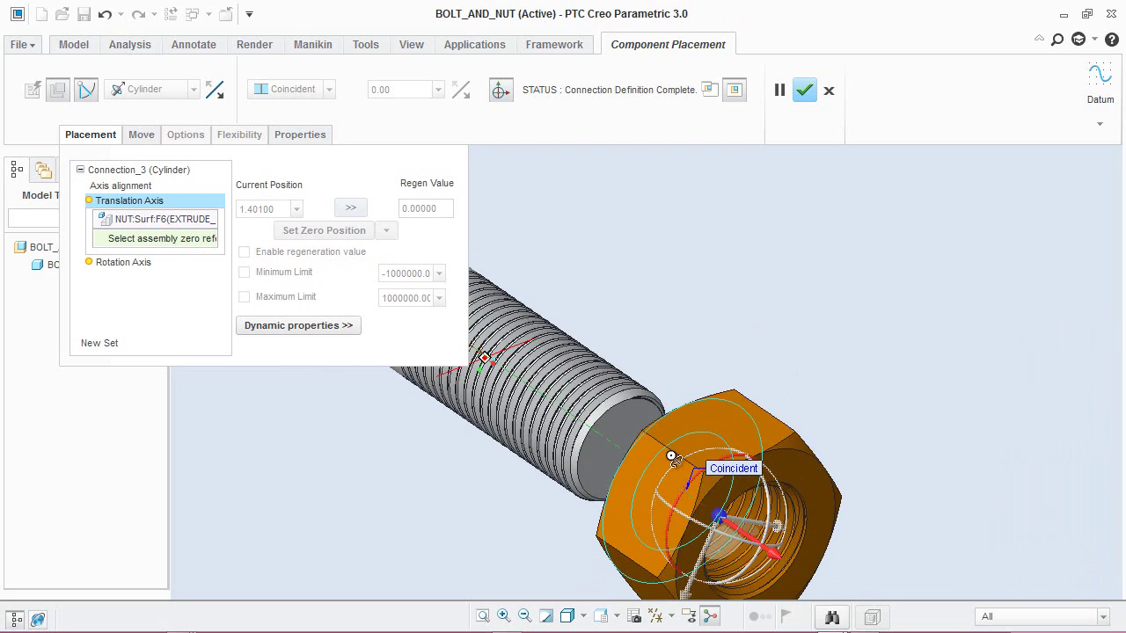
click(634, 417)
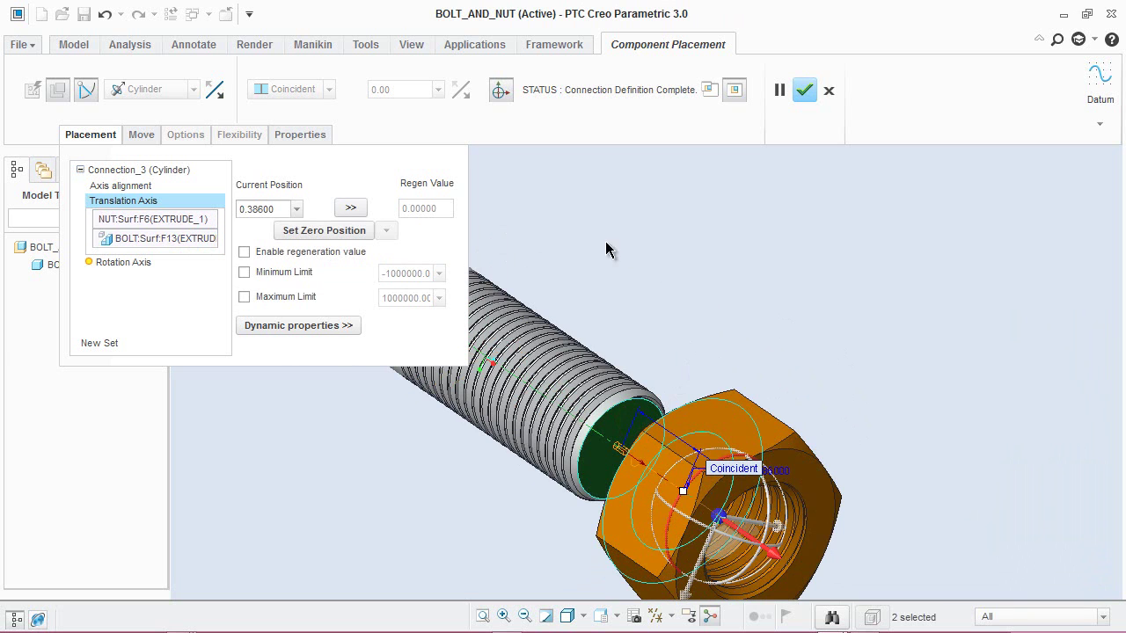
Step: Set the nut's current translation position to 0 and complete its placement
double_click(275, 210)
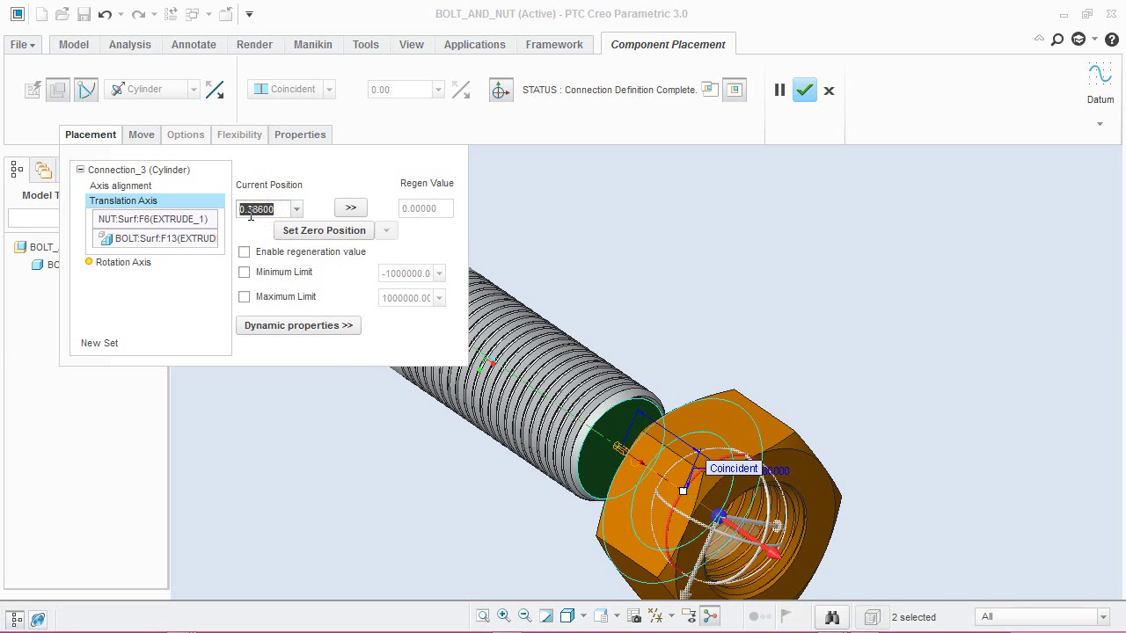
text(0)
key(Return)
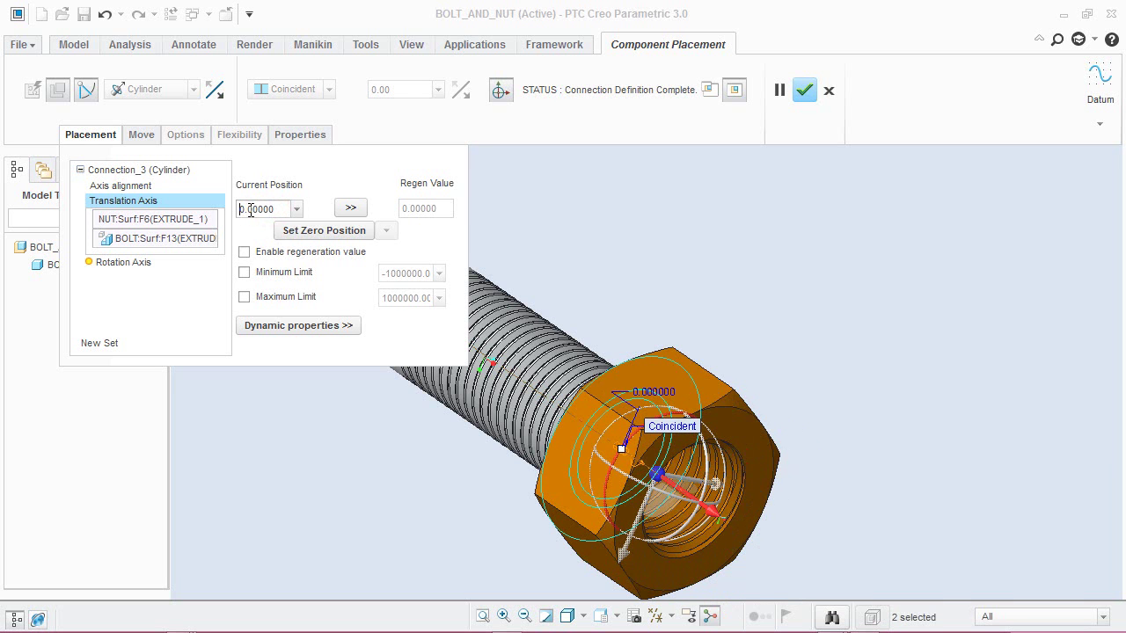
click(87, 134)
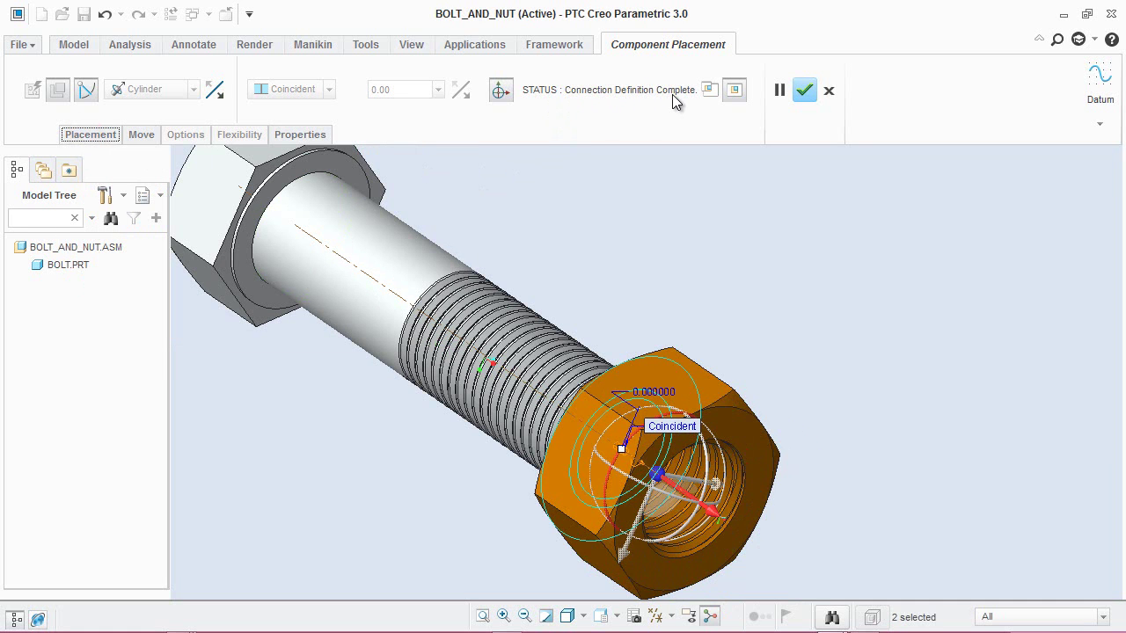
click(803, 92)
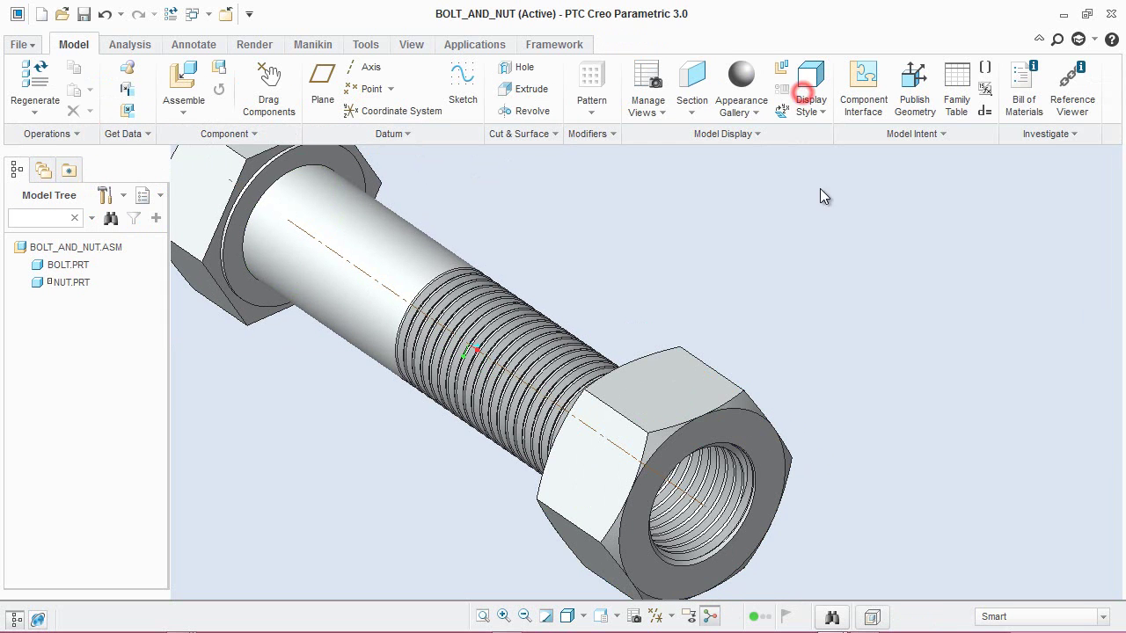
Step: Return the assembly to its default orientation and turn off the display of datum axes
key(ctrl+d)
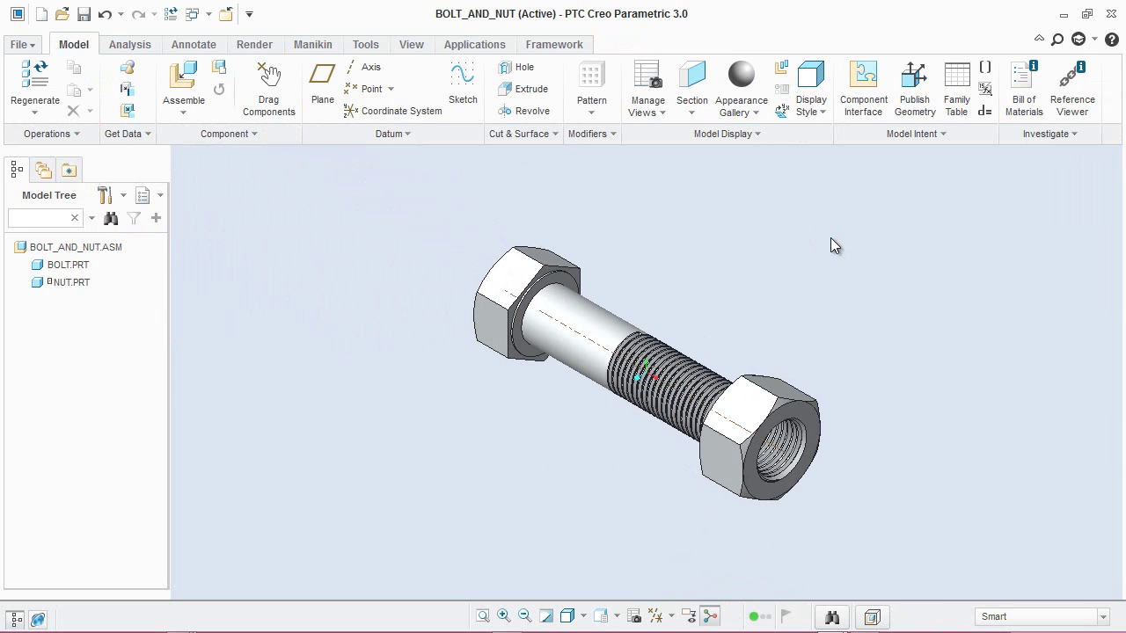
click(671, 617)
click(656, 537)
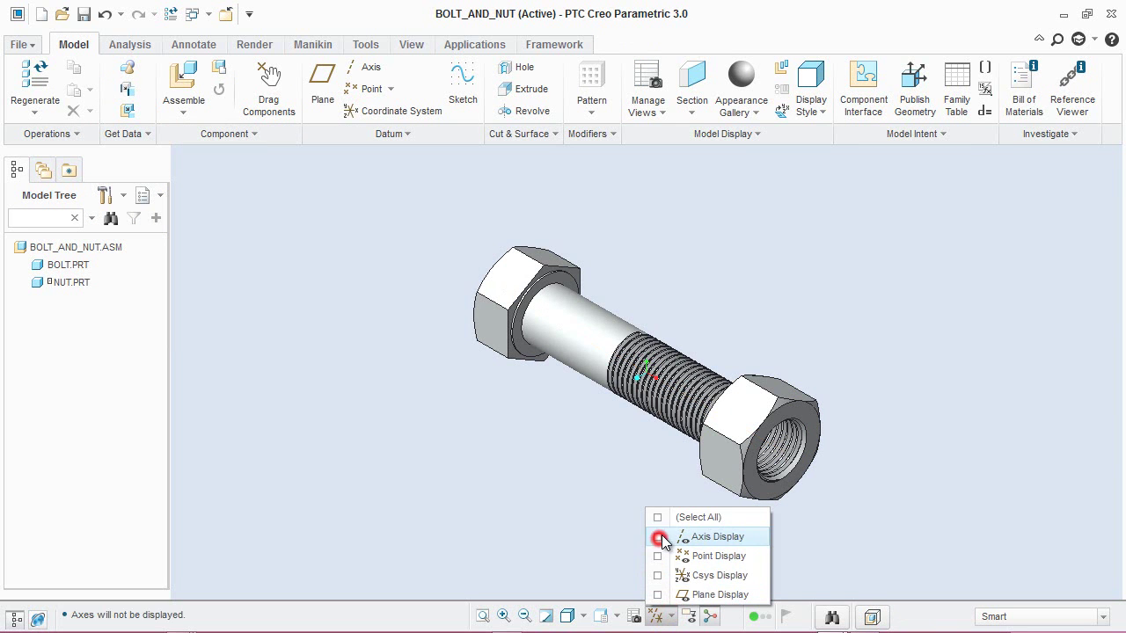
click(611, 457)
click(582, 437)
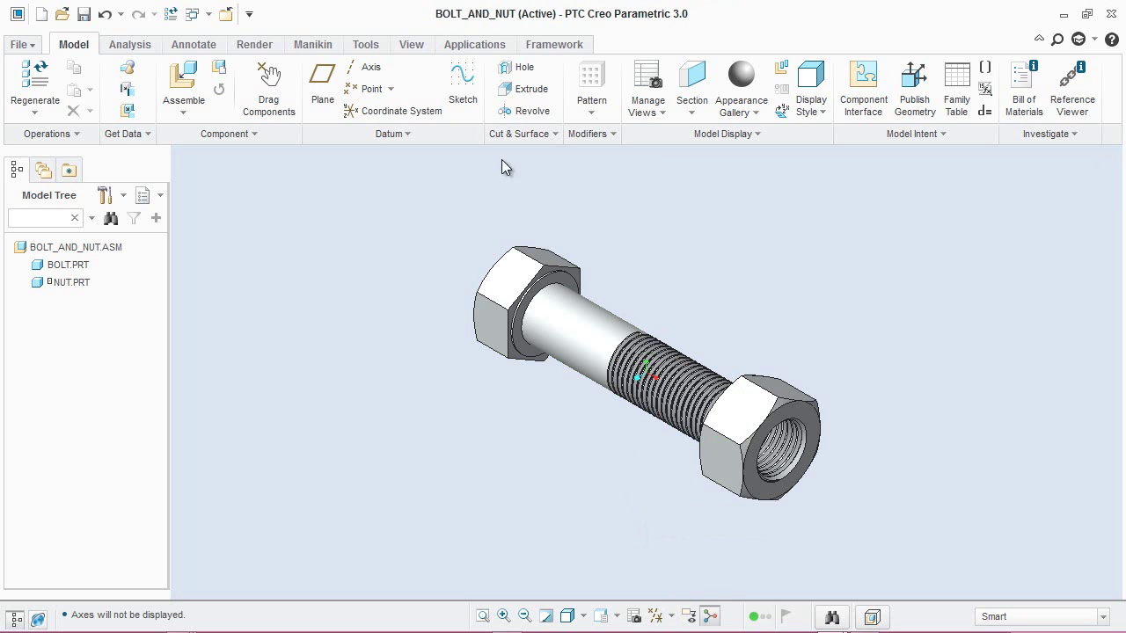
Step: Enter the Mechanism application and start a servo motor driven by the nut connection's rotation axis, Connection_3.first_rot_axis
click(466, 47)
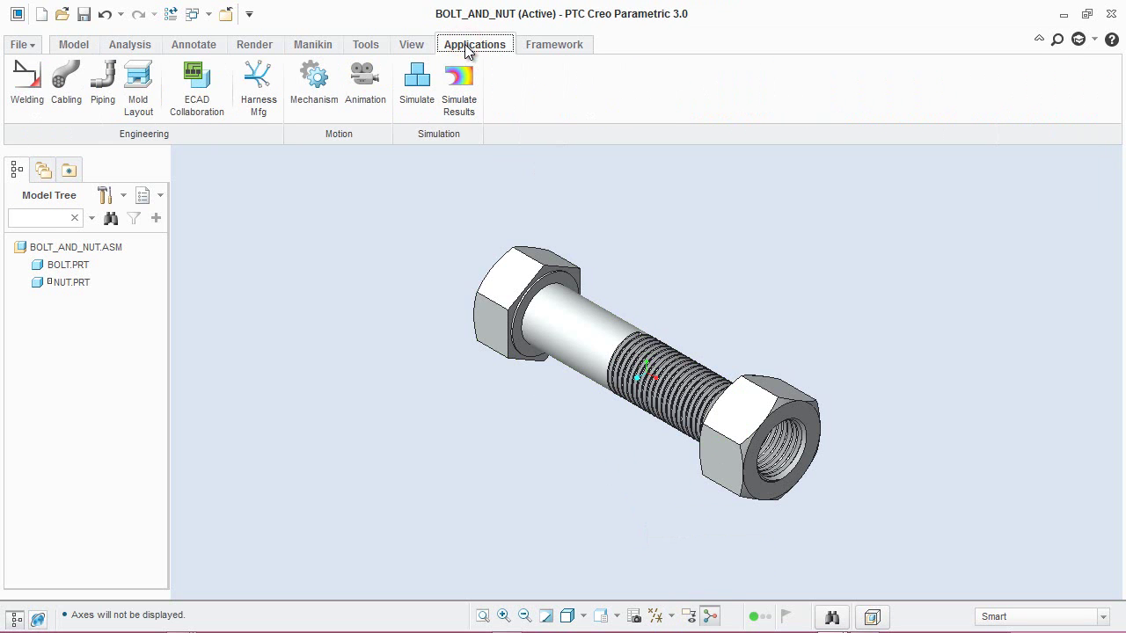
click(323, 110)
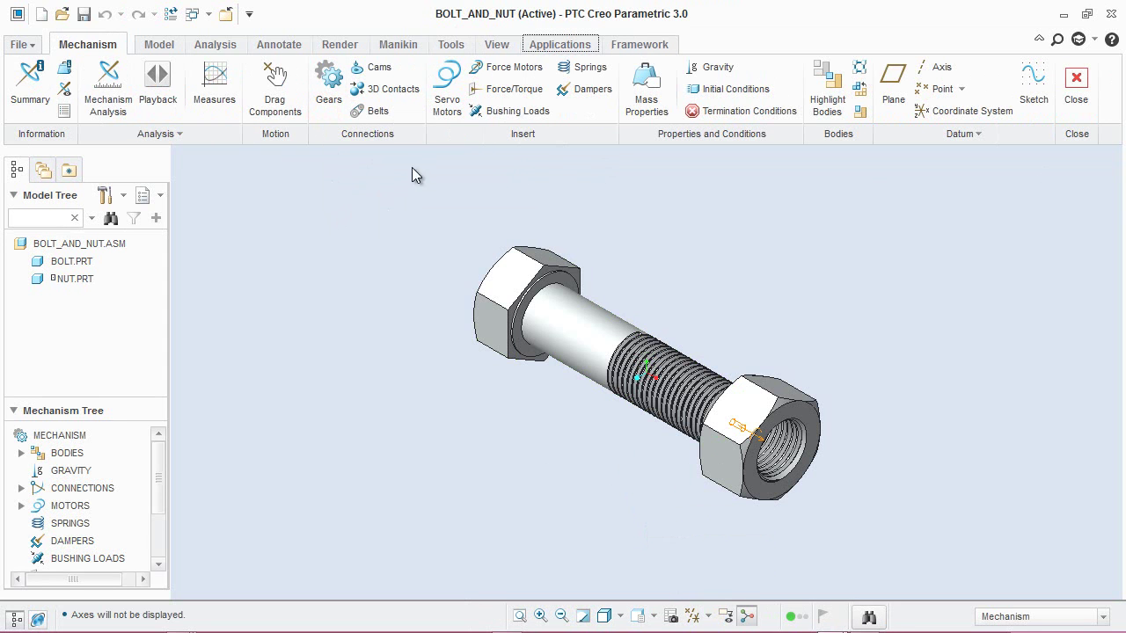
click(442, 119)
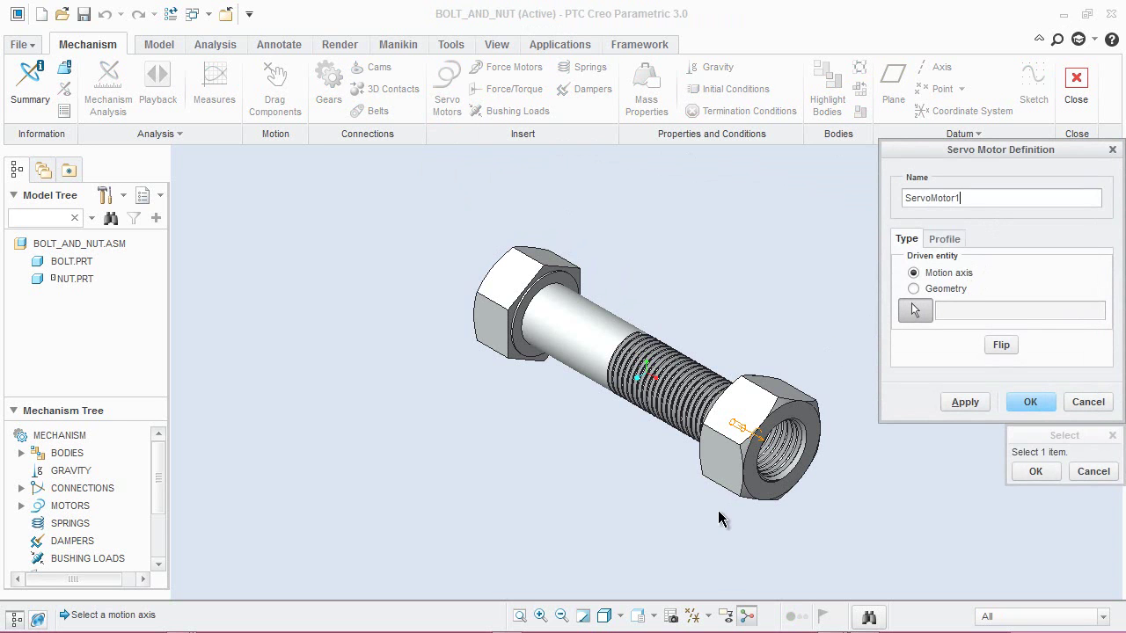
click(652, 616)
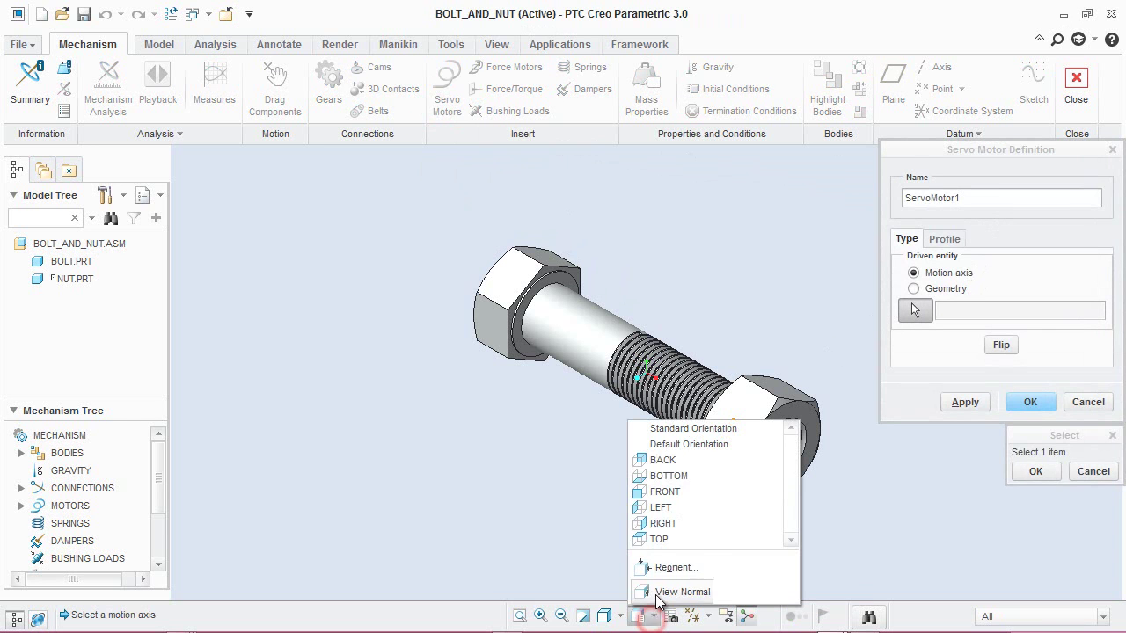
click(673, 491)
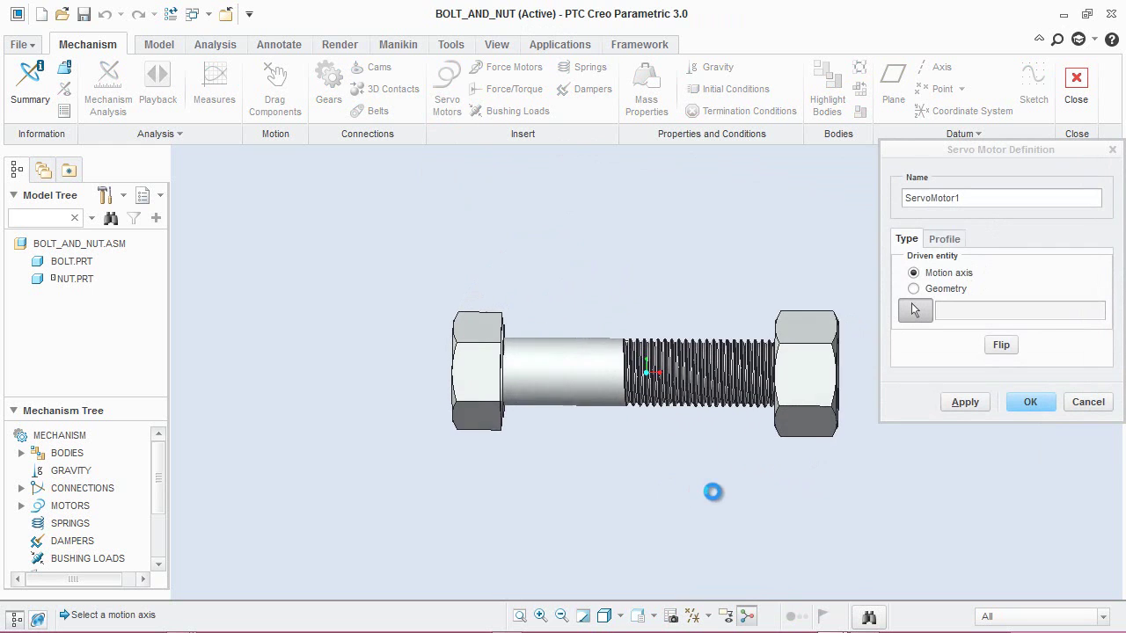
scroll(867, 362, up, 2)
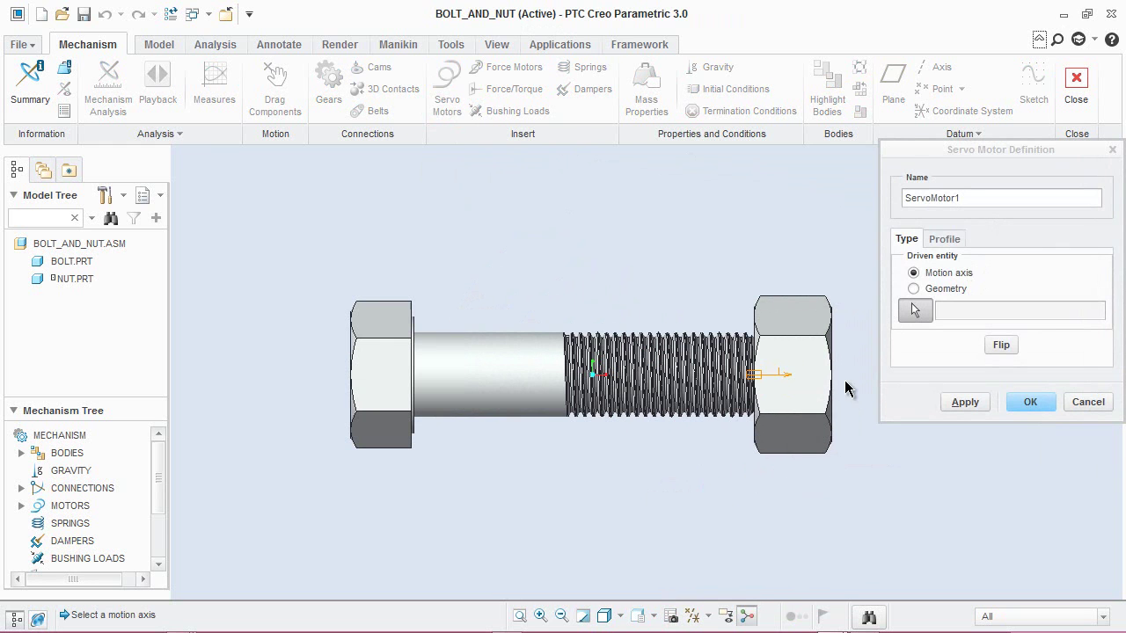
right_click(775, 375)
click(831, 426)
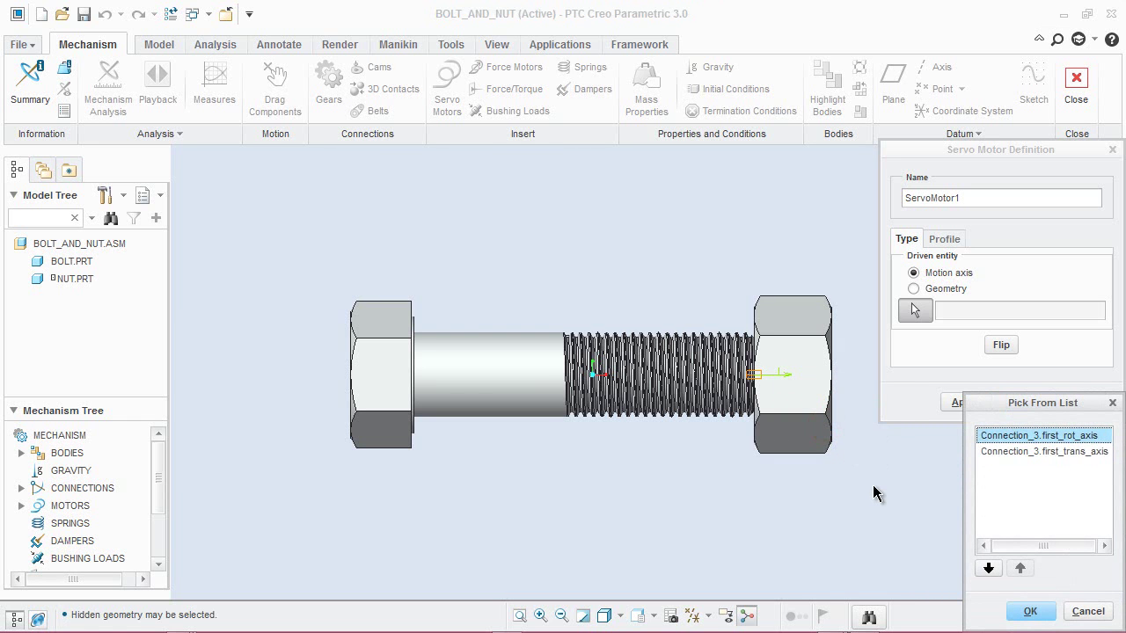
click(1081, 435)
click(1030, 611)
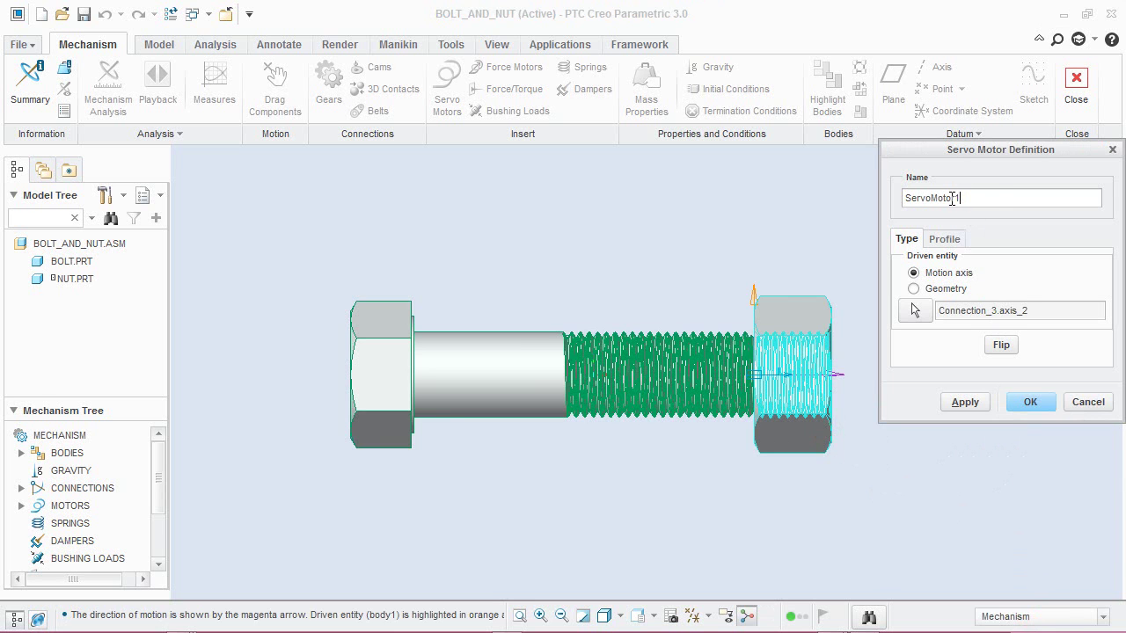
Step: Name the servo motor ServoMotor (Rotation) and flip its motion direction
drag(954, 198, 969, 197)
text((Rotation))
click(999, 347)
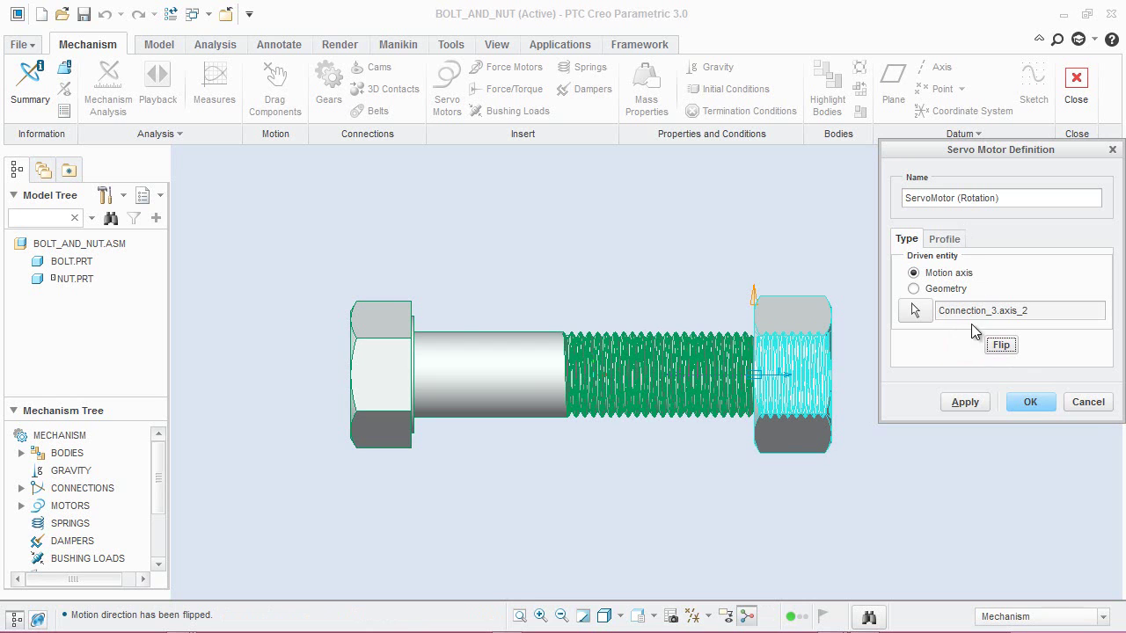
Step: Give the rotation motor a velocity profile with initial angle 0 instead of current and constant magnitude 360 deg/sec, and complete it
click(944, 241)
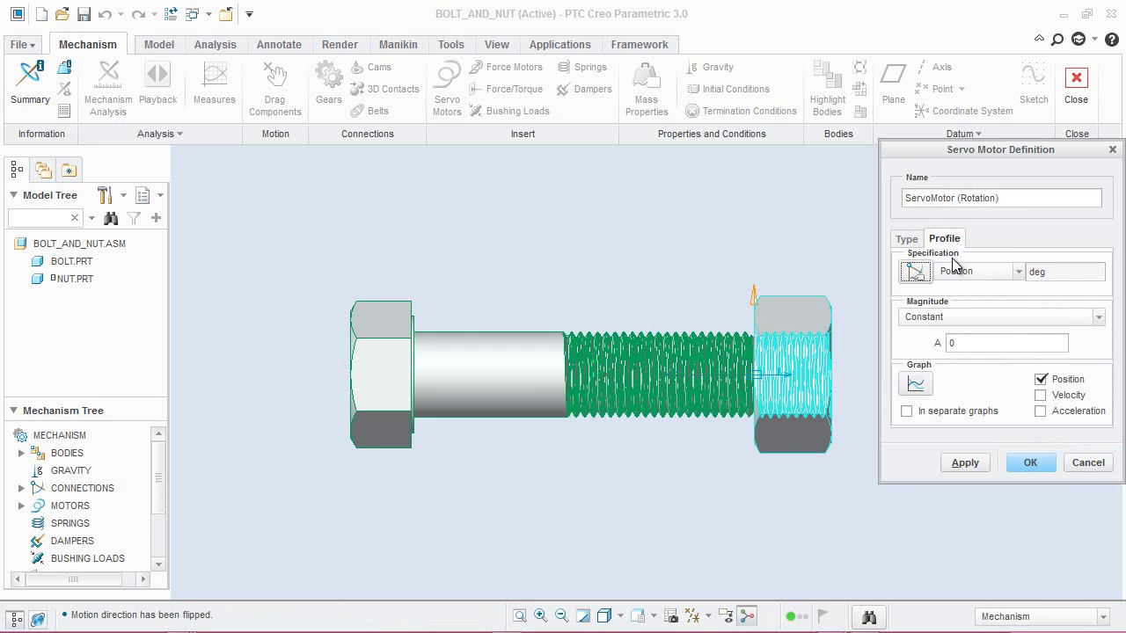
click(972, 273)
click(968, 304)
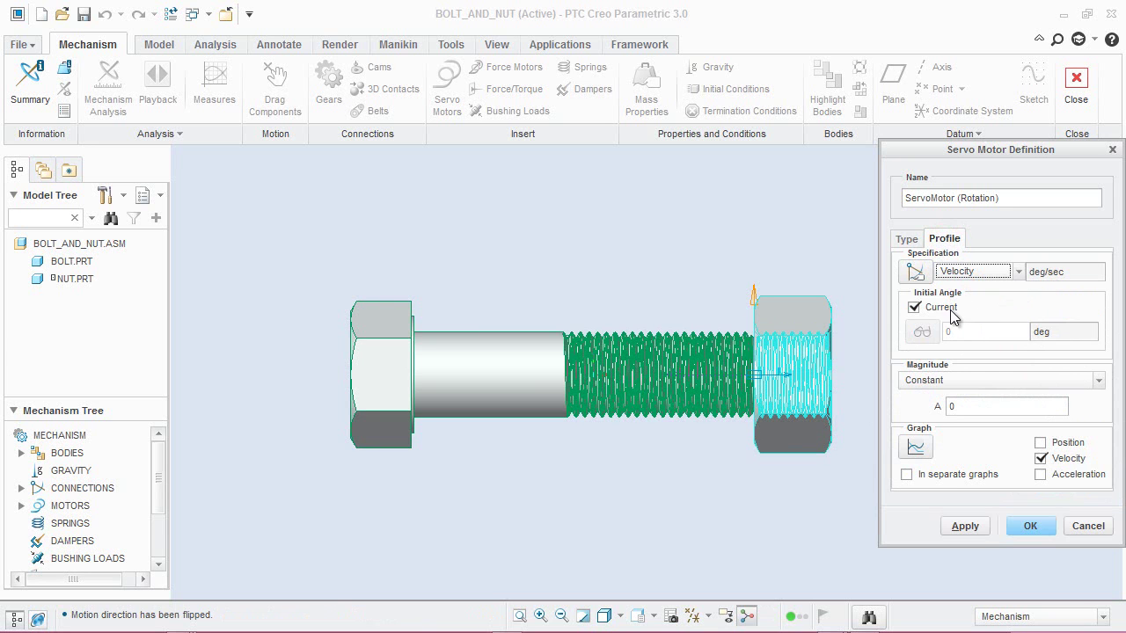
click(916, 308)
click(960, 331)
click(958, 380)
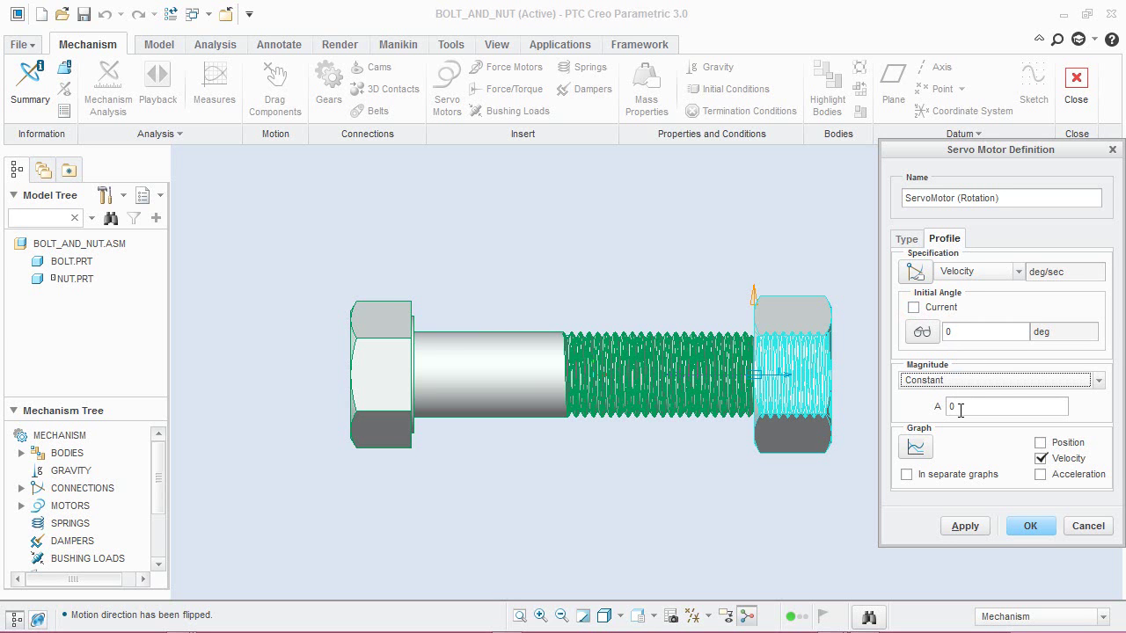
double_click(957, 408)
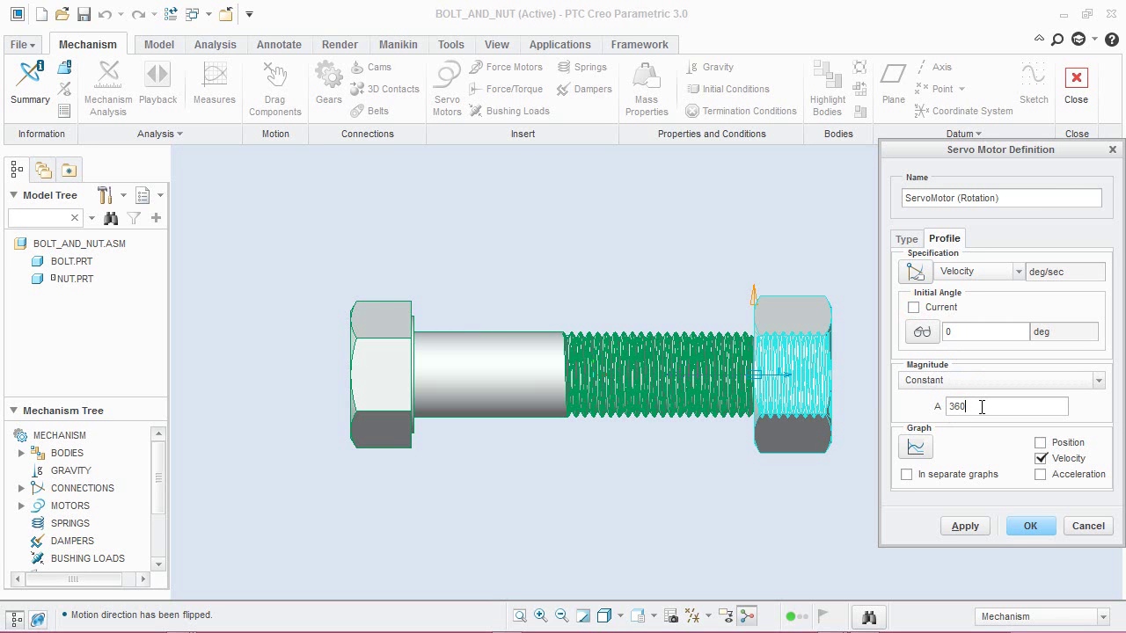
click(1024, 530)
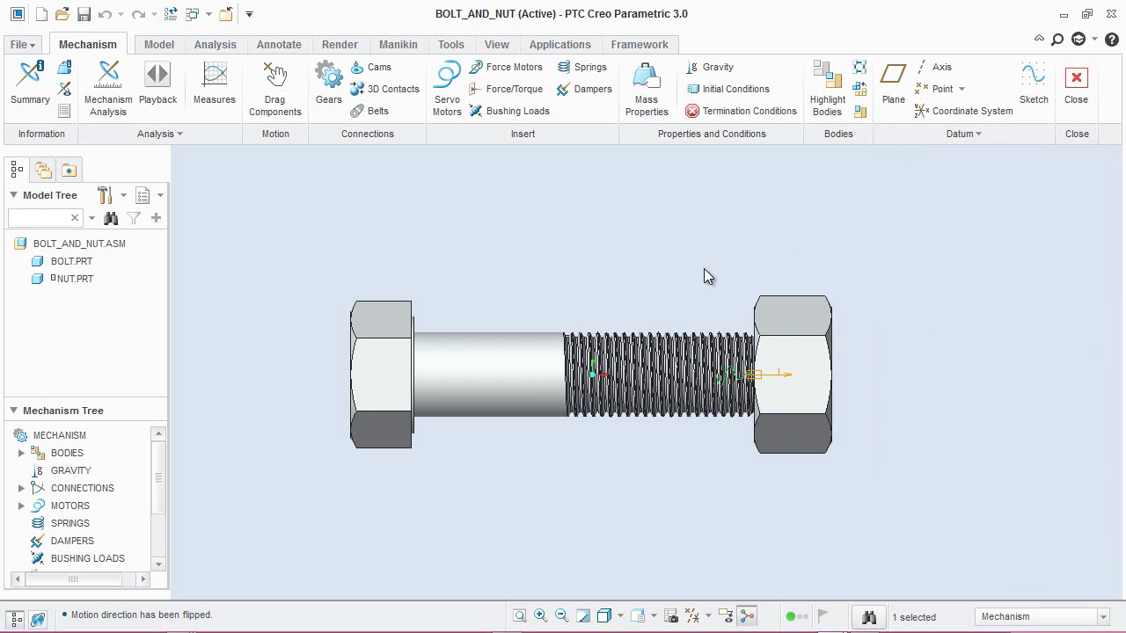
Step: Start a second servo motor and name it ServoMotor (Translation)
click(449, 97)
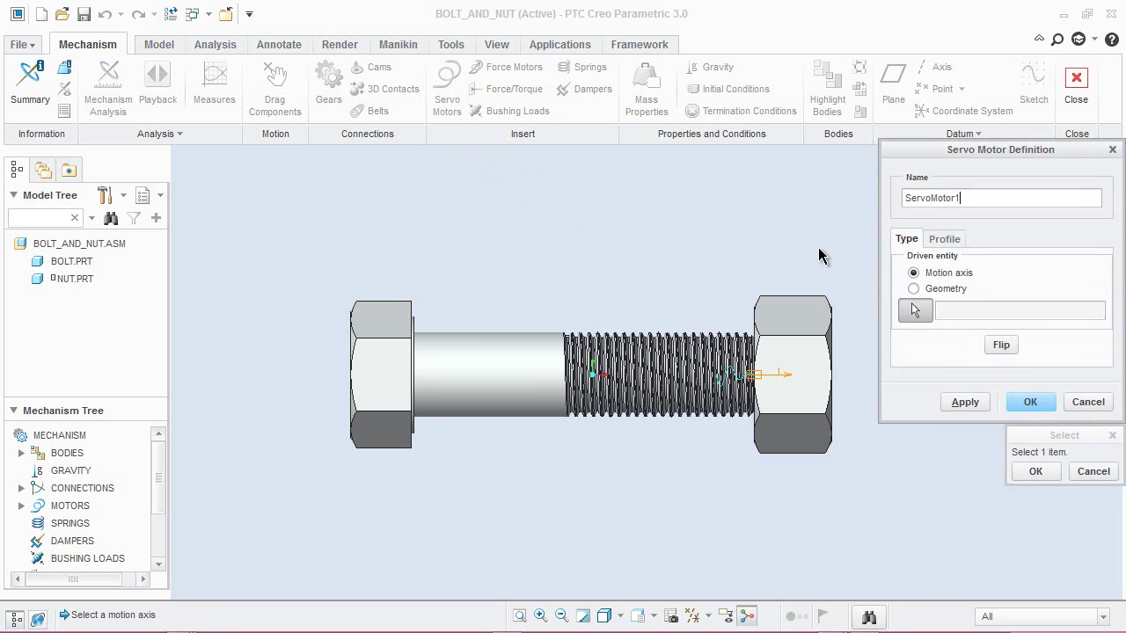
drag(954, 197, 1008, 196)
text((Trans)
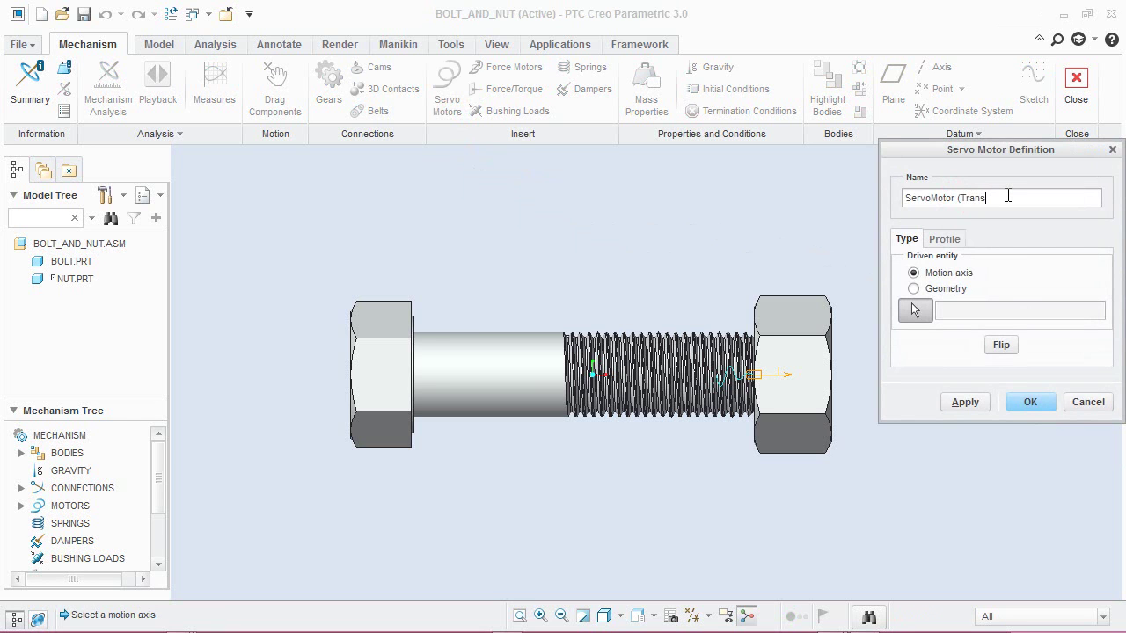
text(lation))
Step: Drive the translation motor by Connection_3.first_trans_axis and flip its motion direction toward the bolt head
right_click(774, 380)
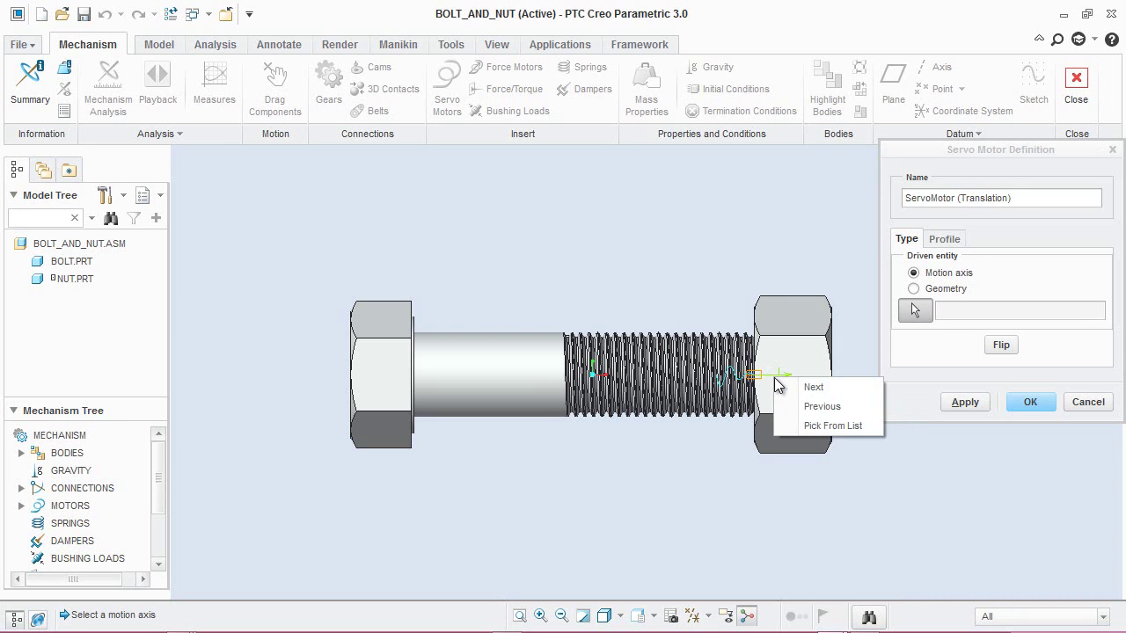
click(805, 428)
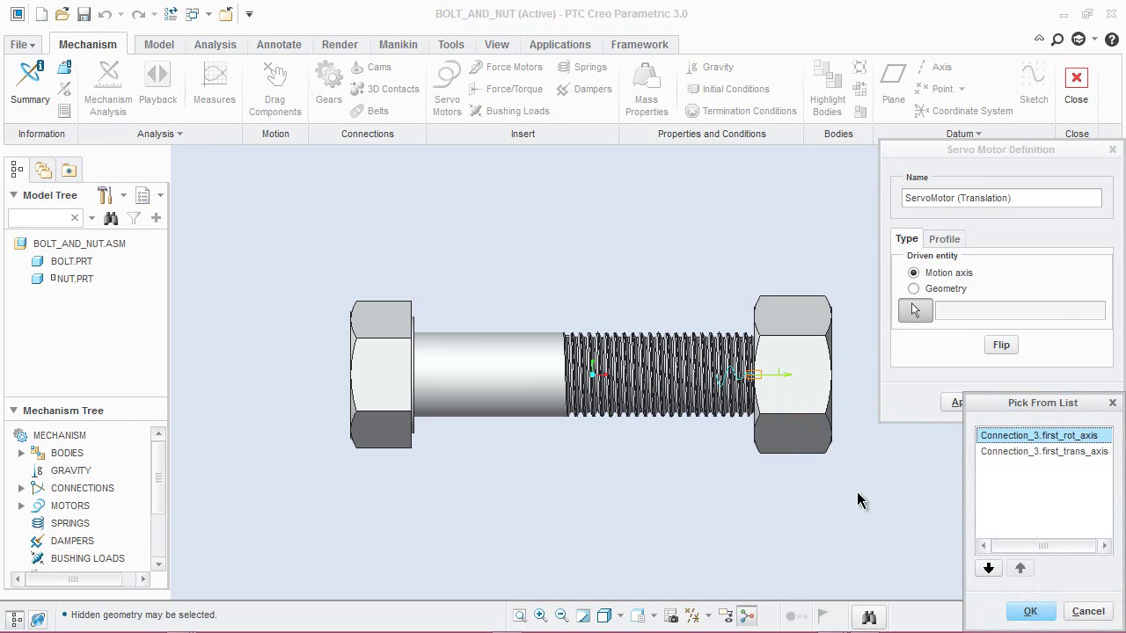
click(1051, 456)
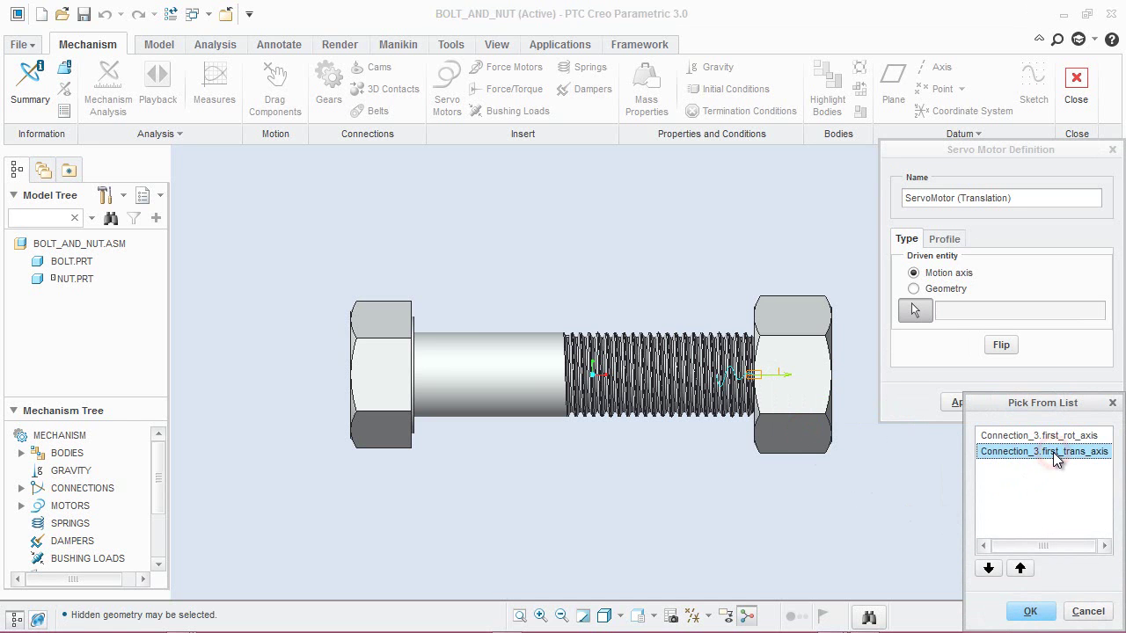
click(1029, 612)
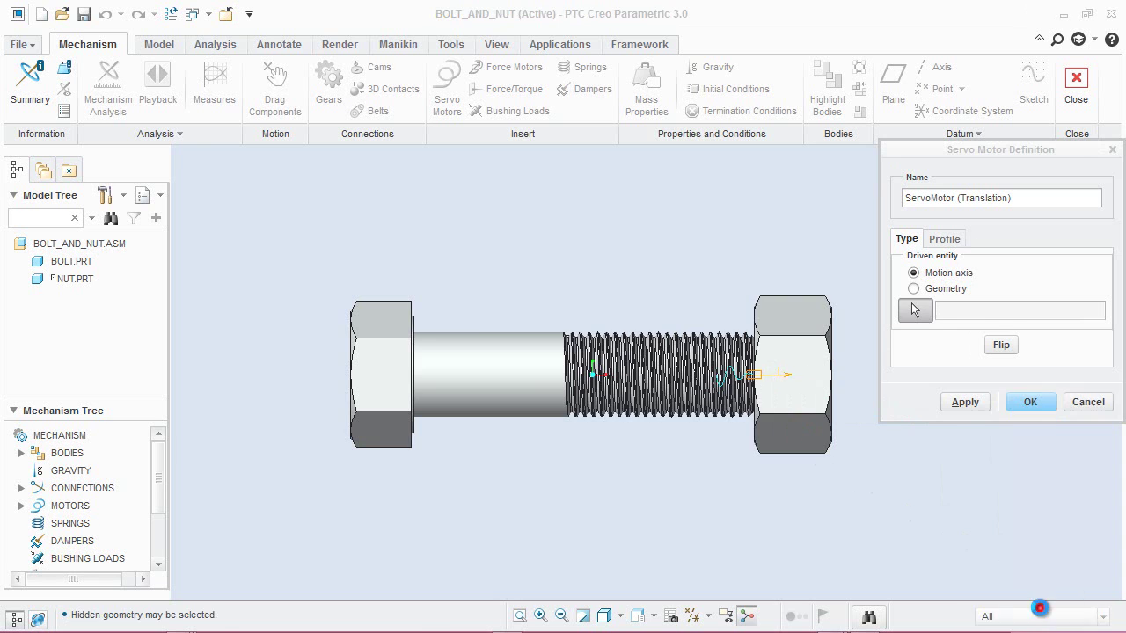
click(1003, 346)
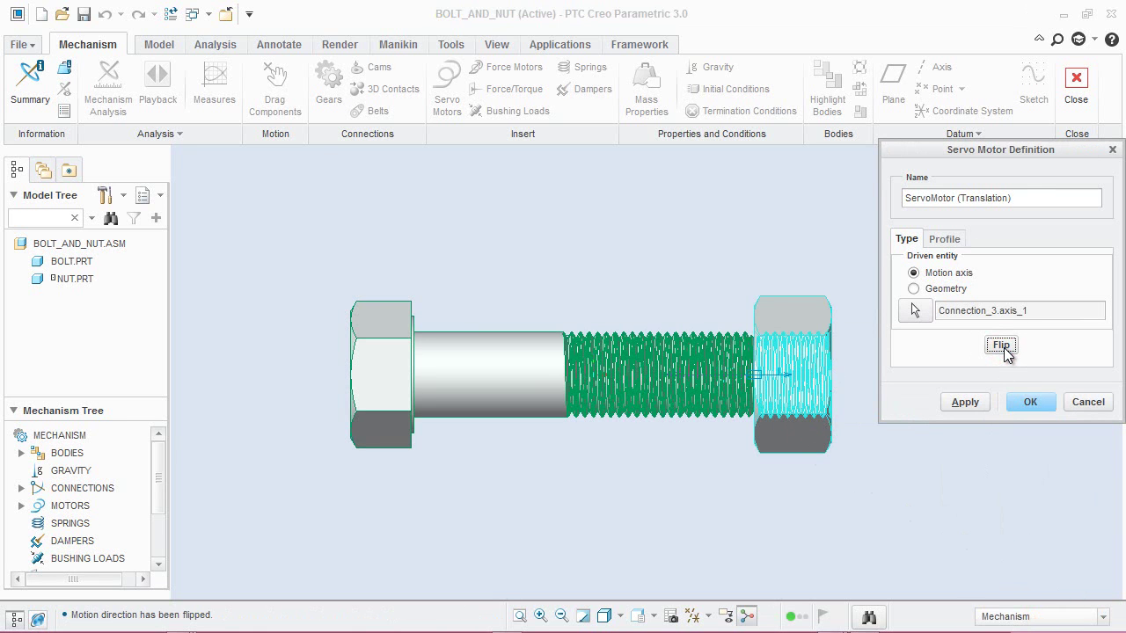
Step: Give the translation motor a velocity profile with initial position 0 in instead of current and a constant magnitude, and complete it
click(950, 241)
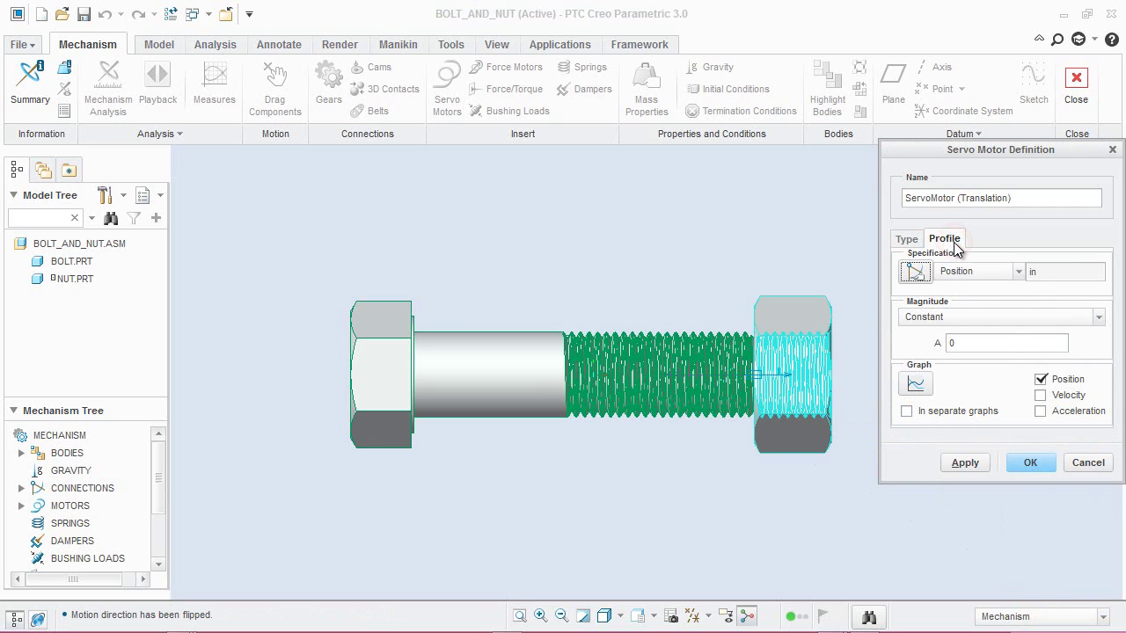
click(964, 277)
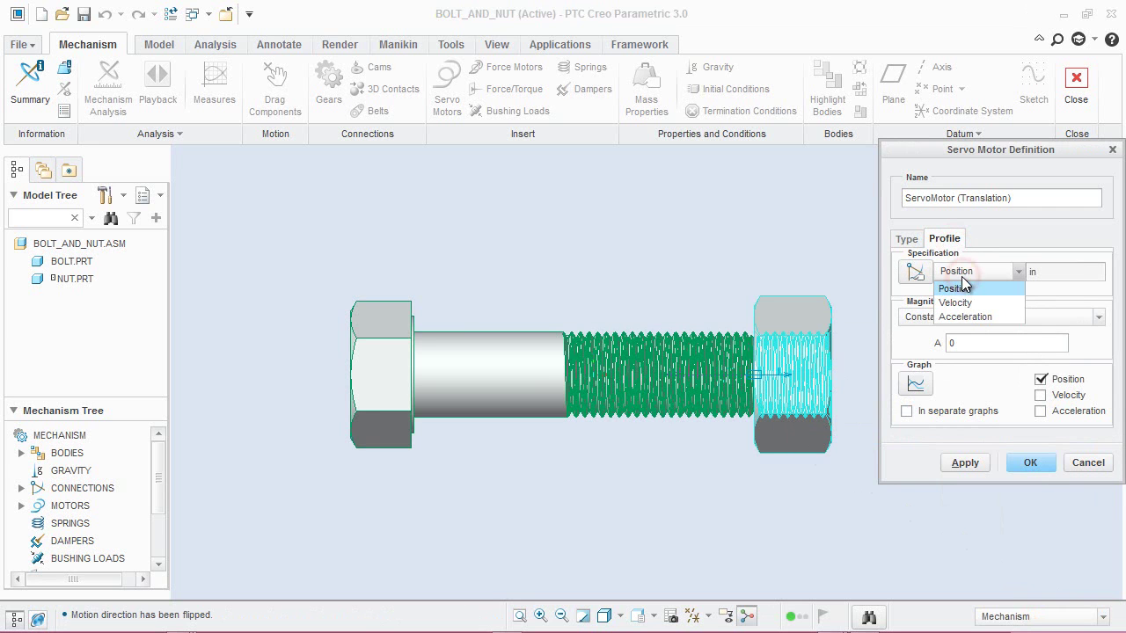
click(961, 305)
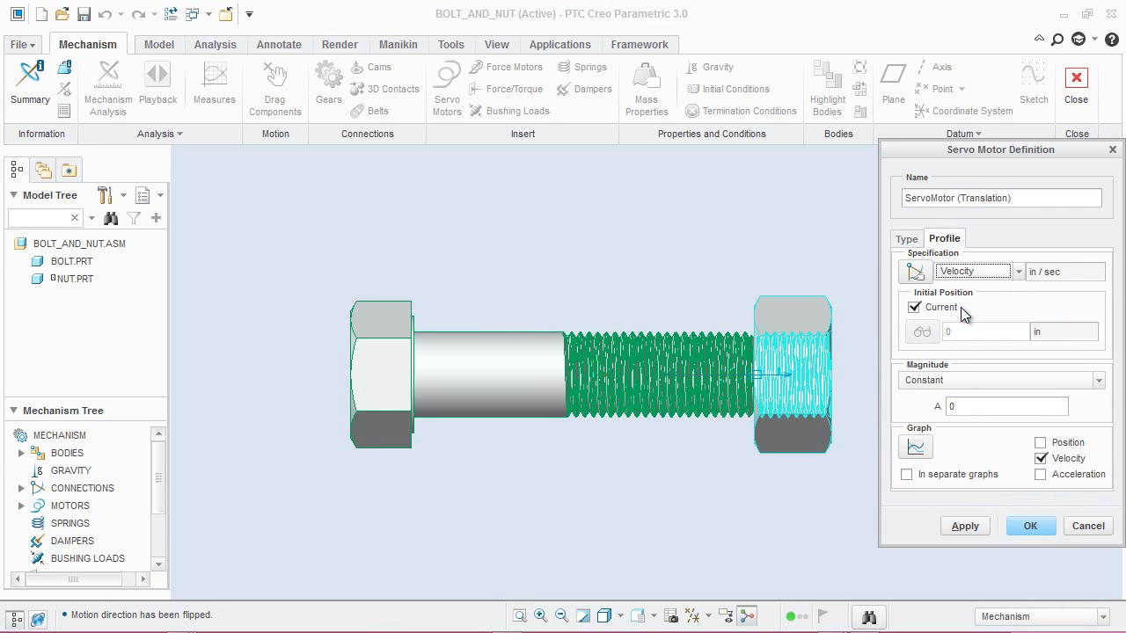
click(914, 307)
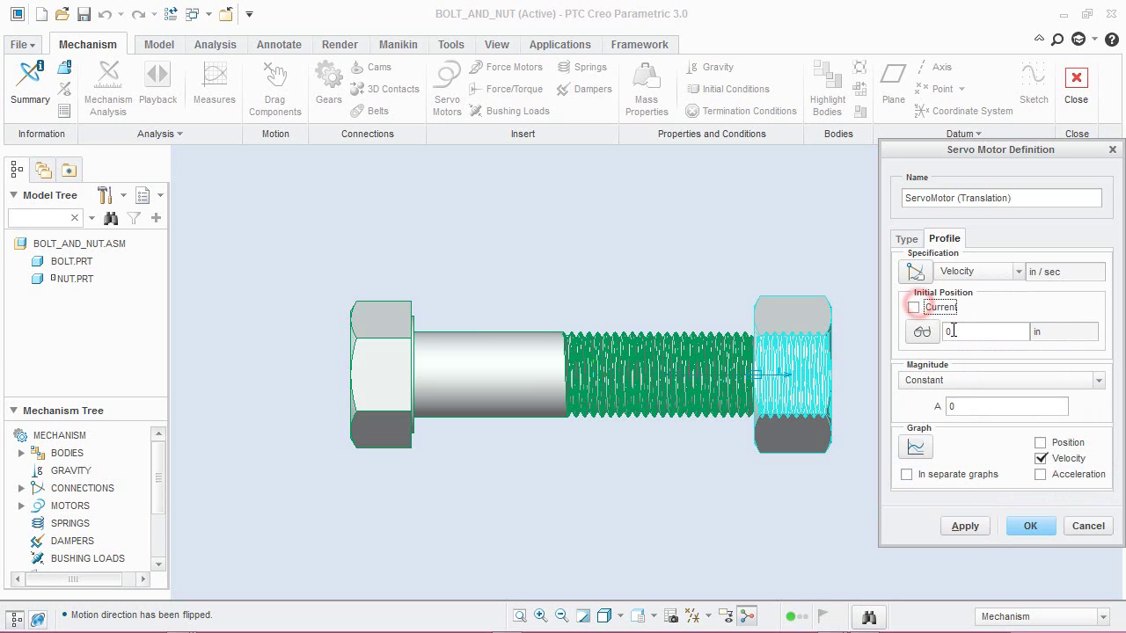
click(971, 338)
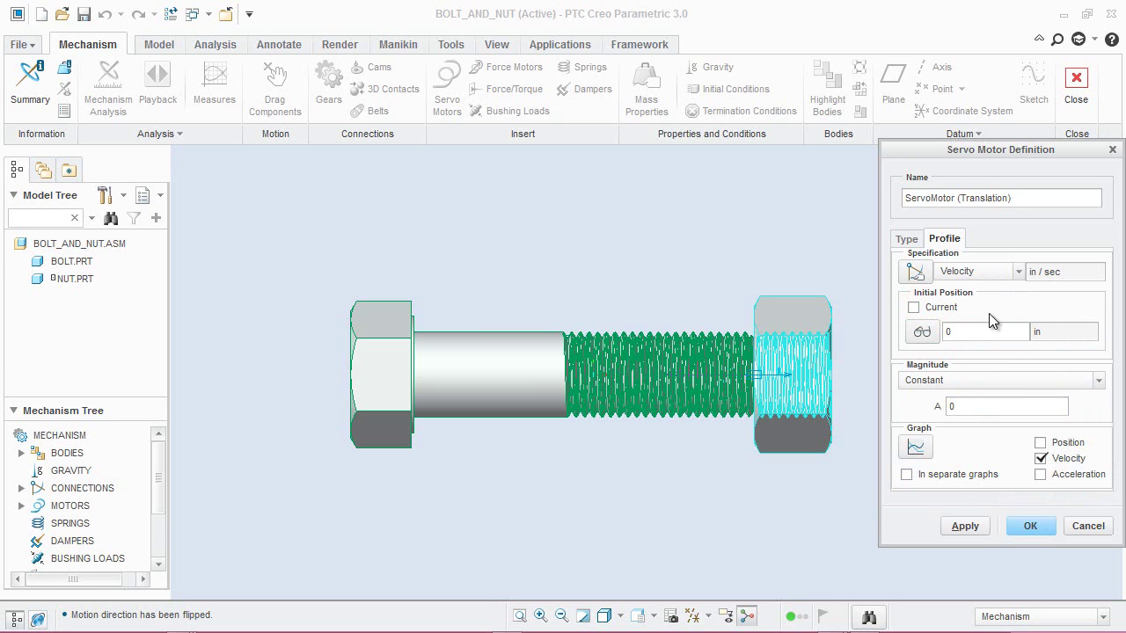
click(956, 406)
double_click(956, 407)
click(1025, 528)
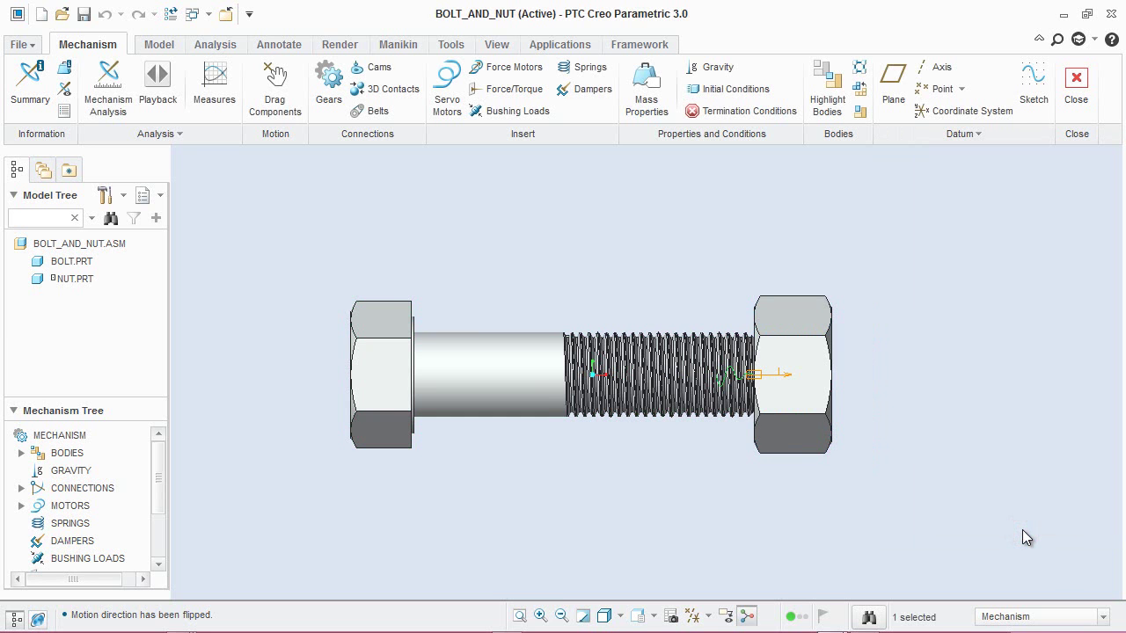
click(1019, 526)
Step: Open BOLT.PRT in its own window and unhide Sketch 6, which marks the ends of the thread travel
click(75, 261)
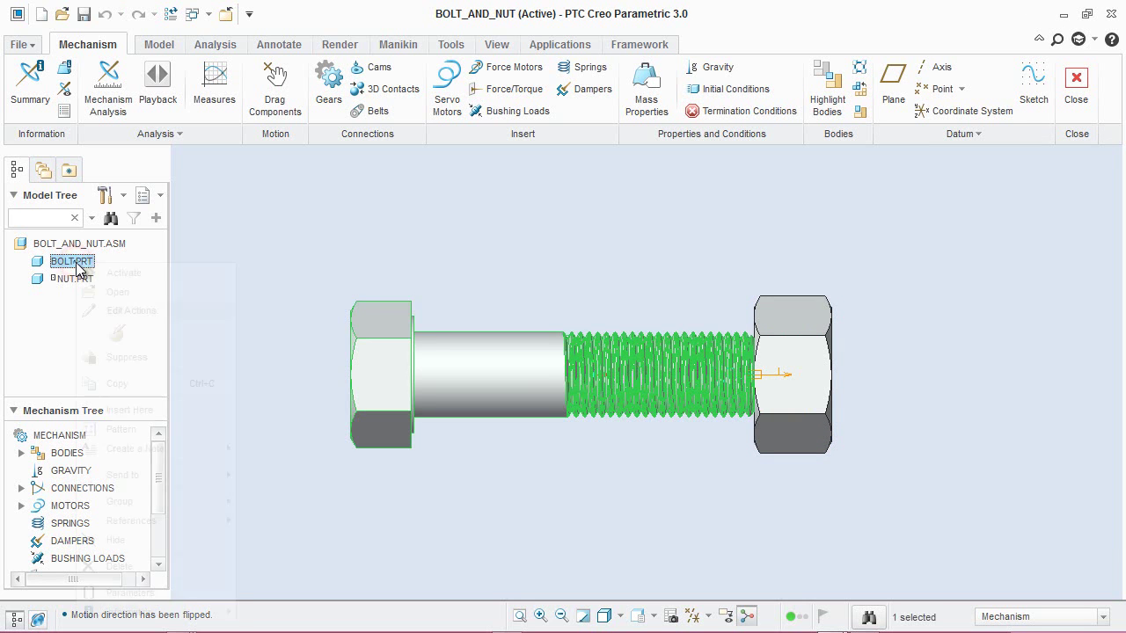
right_click(76, 262)
click(123, 292)
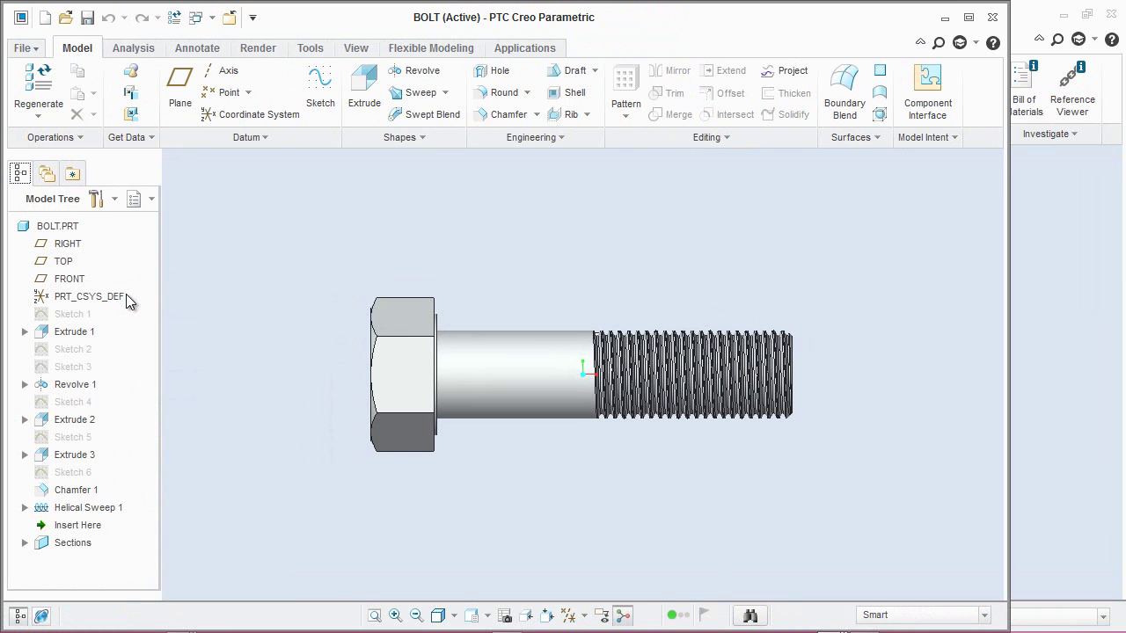
click(72, 472)
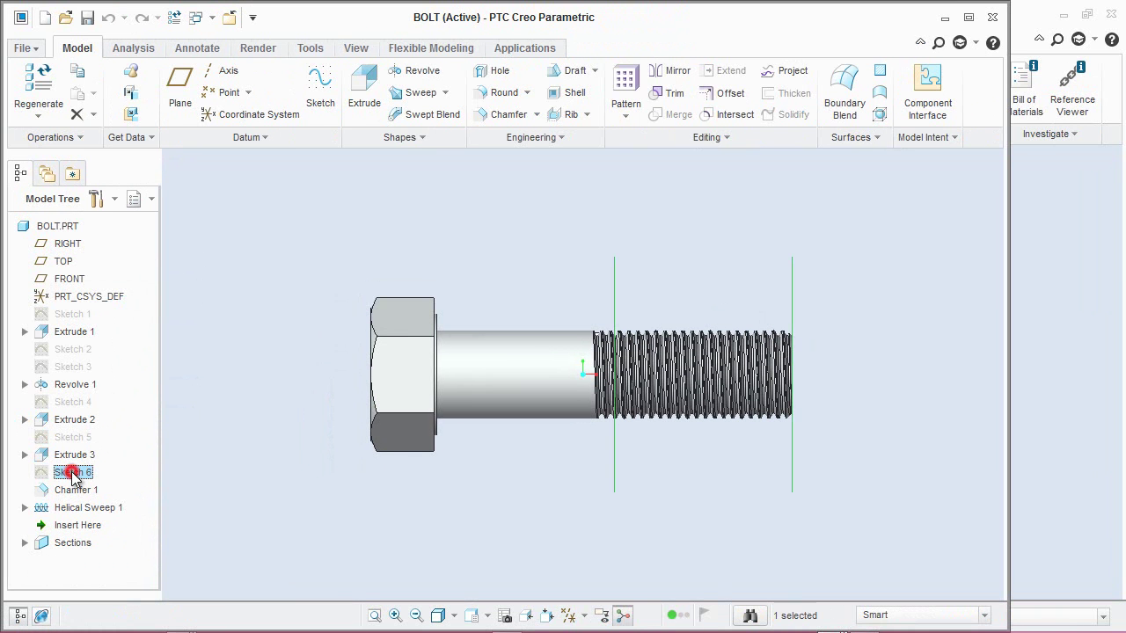
right_click(73, 473)
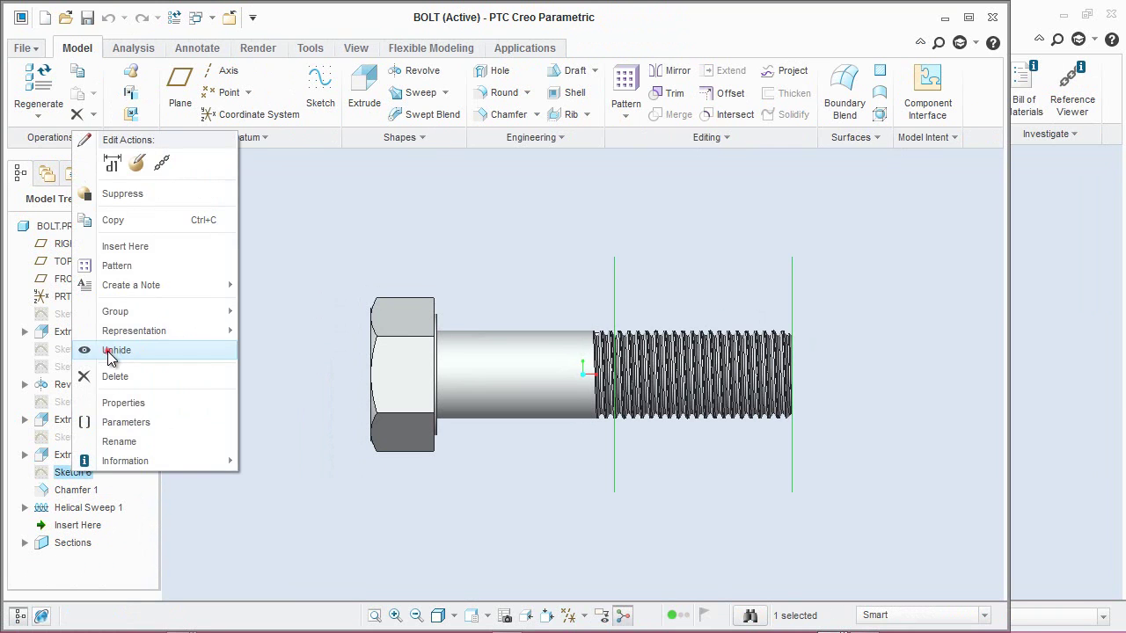
click(112, 350)
click(262, 330)
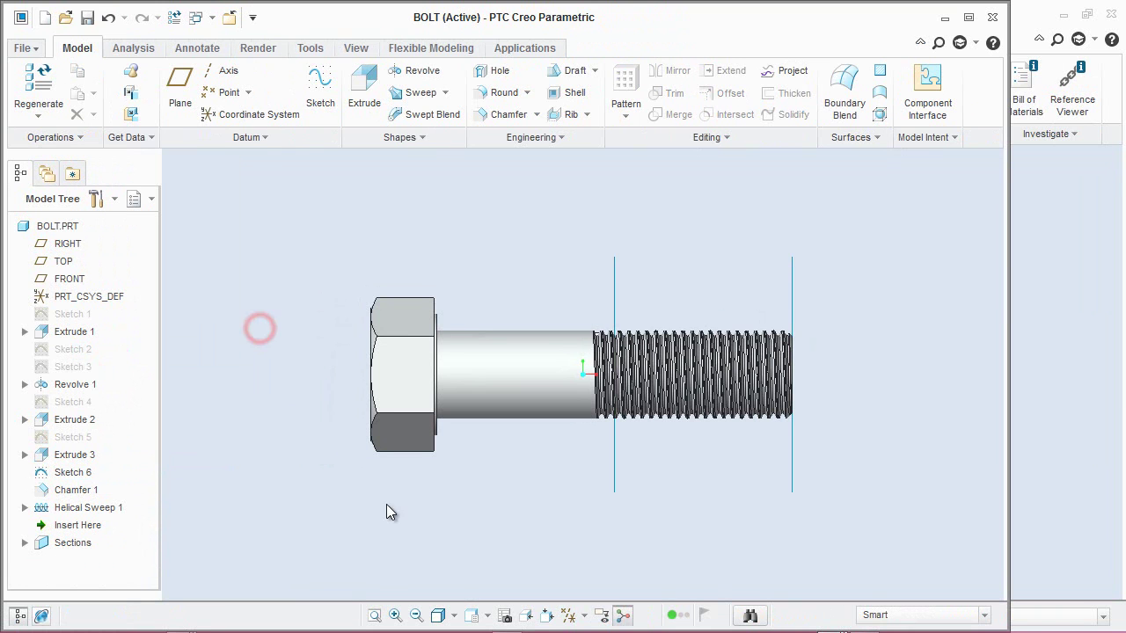
Step: Return to the BOLT_AND_NUT assembly, leaving Mechanism mode, and make FRONT the active annotation plane
click(603, 617)
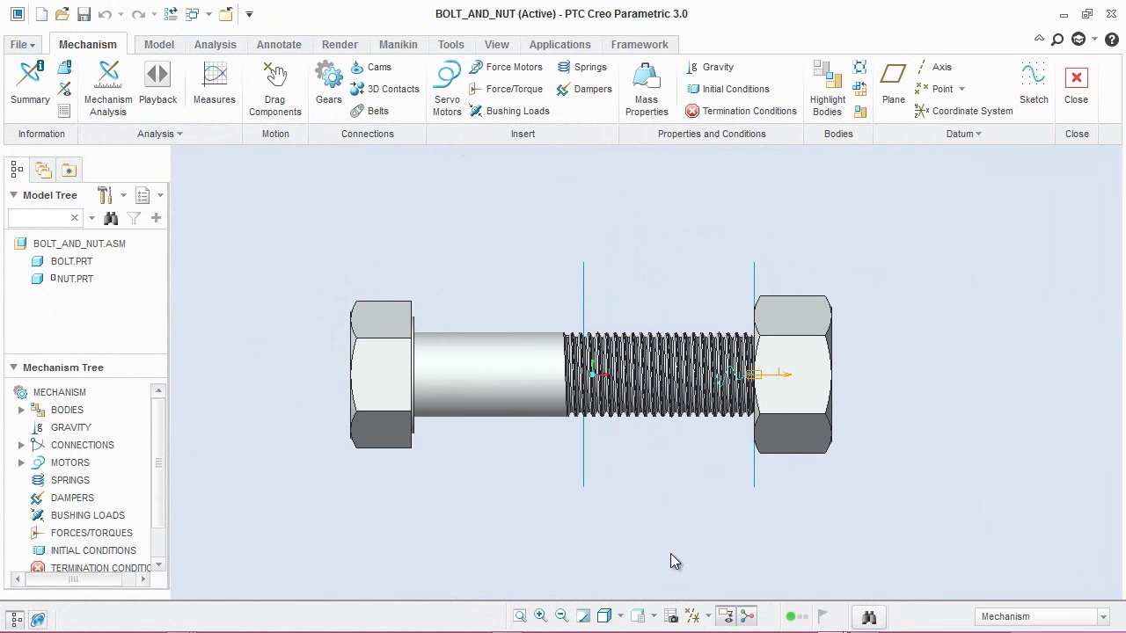
click(1076, 83)
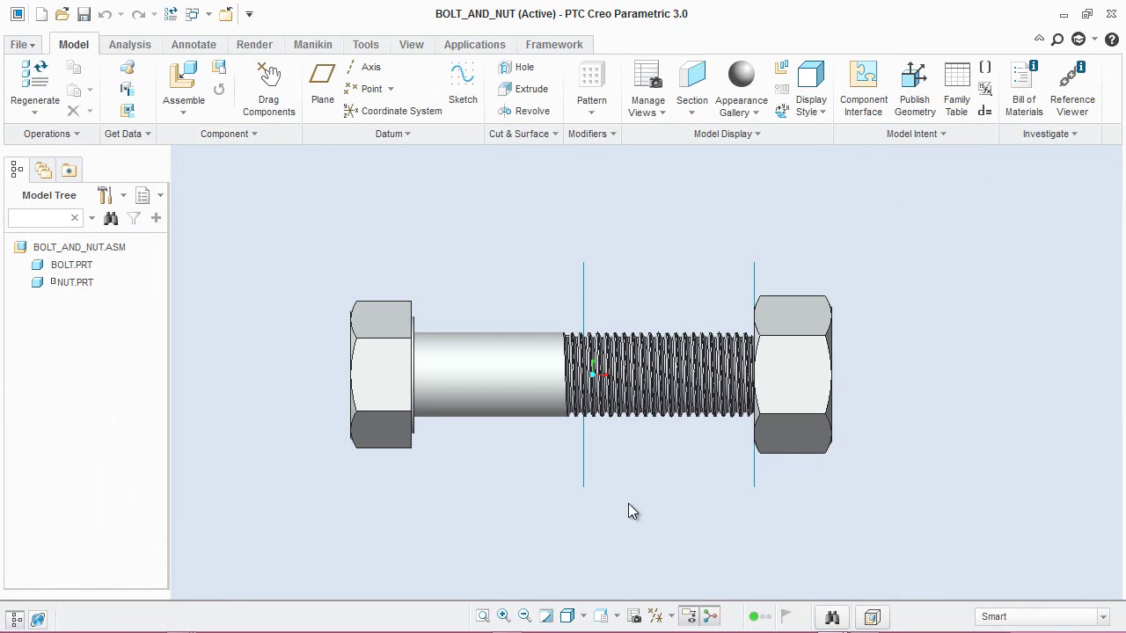
click(631, 557)
click(195, 44)
click(226, 114)
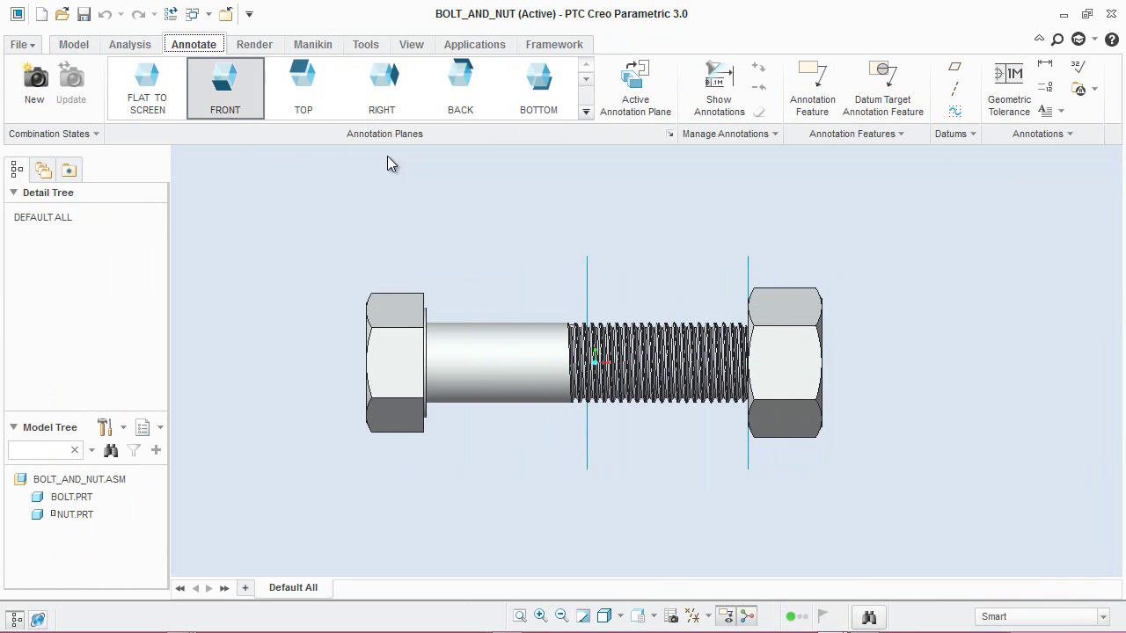
Step: Show dimension d33 between the bolt's two thread-travel sketch lines as an annotation in the assembly
click(719, 107)
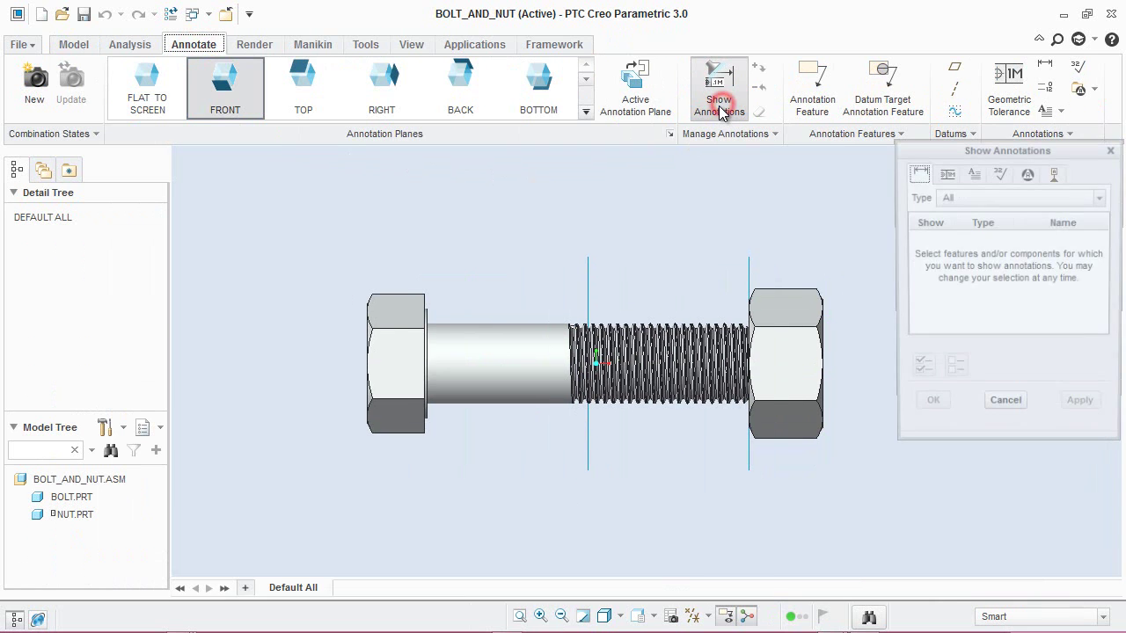
click(750, 278)
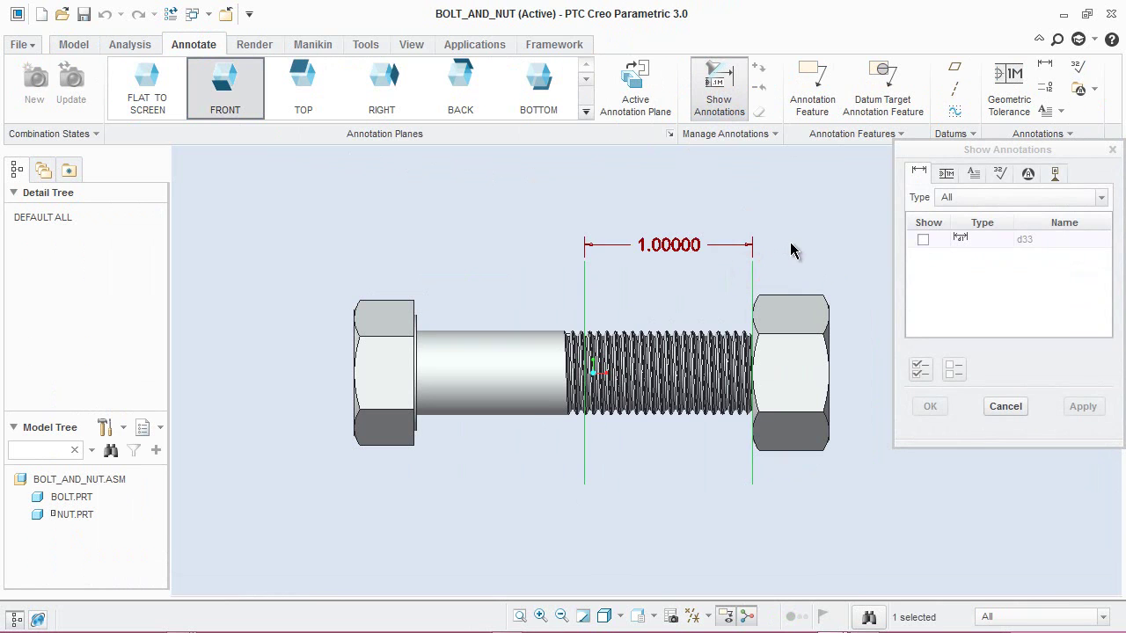
click(922, 239)
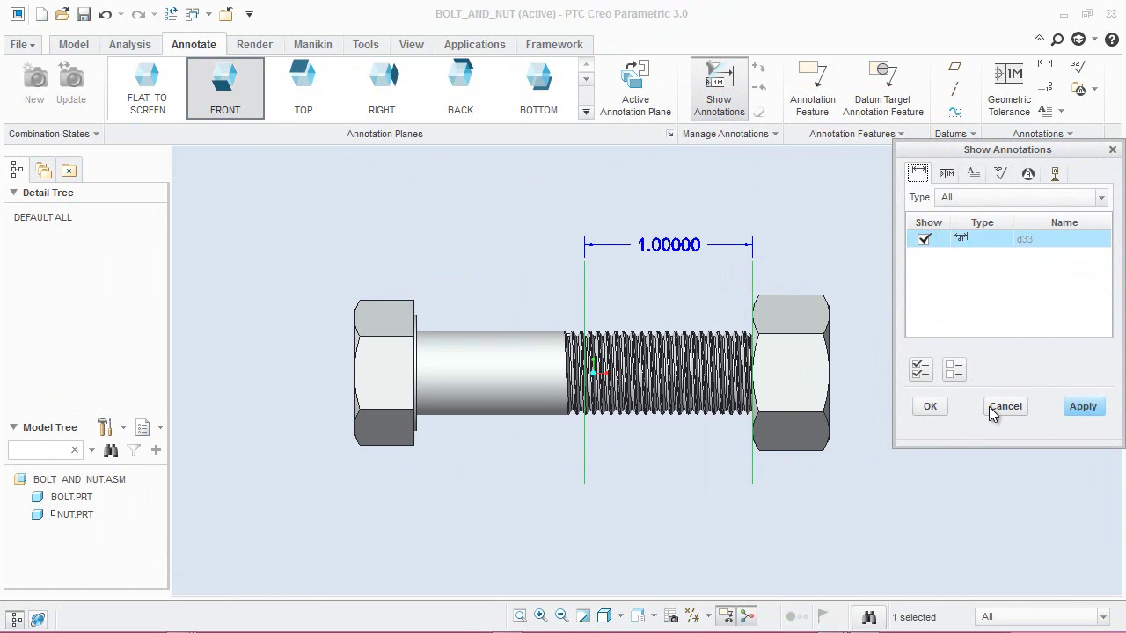
click(930, 406)
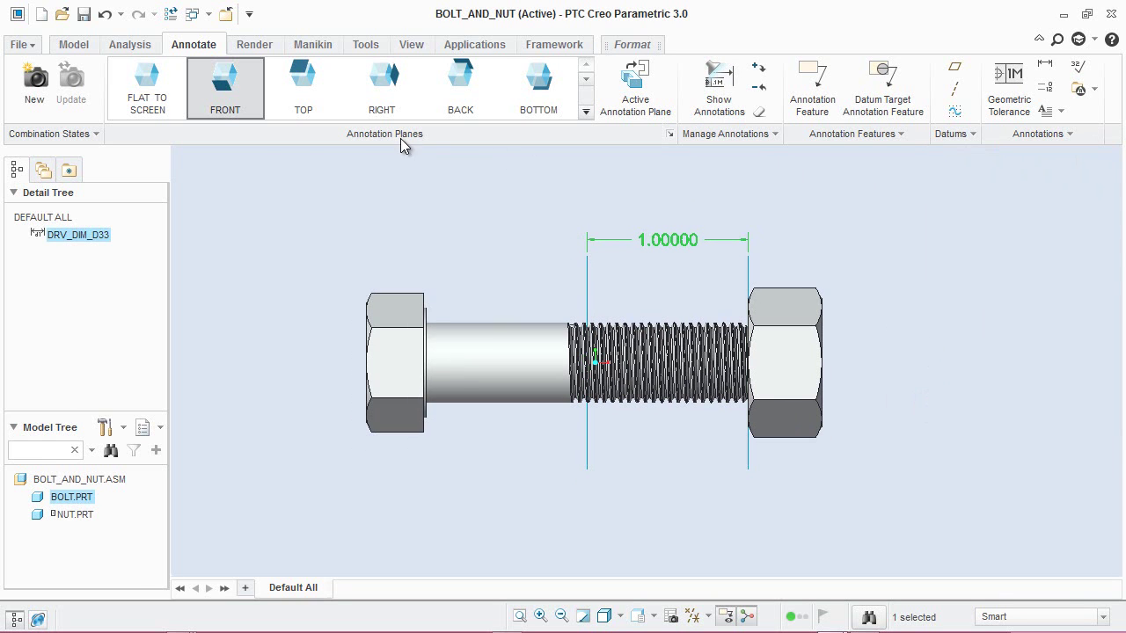
click(74, 45)
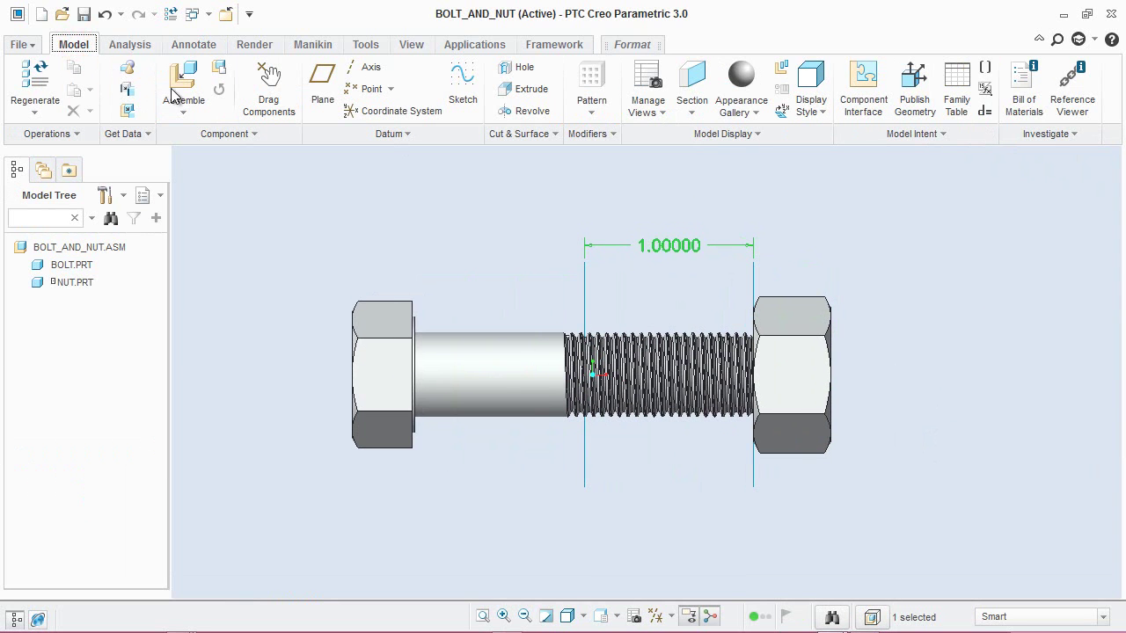
click(426, 233)
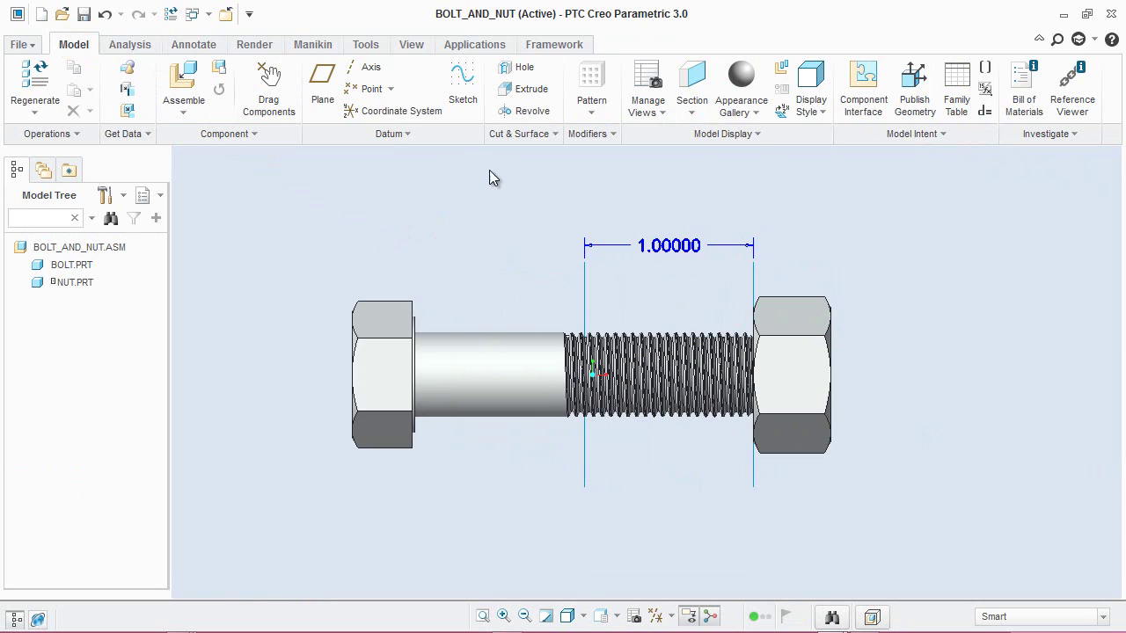
Step: Re-enter Mechanism mode and define a new mechanism analysis of type Dynamic with a duration of 20
click(475, 44)
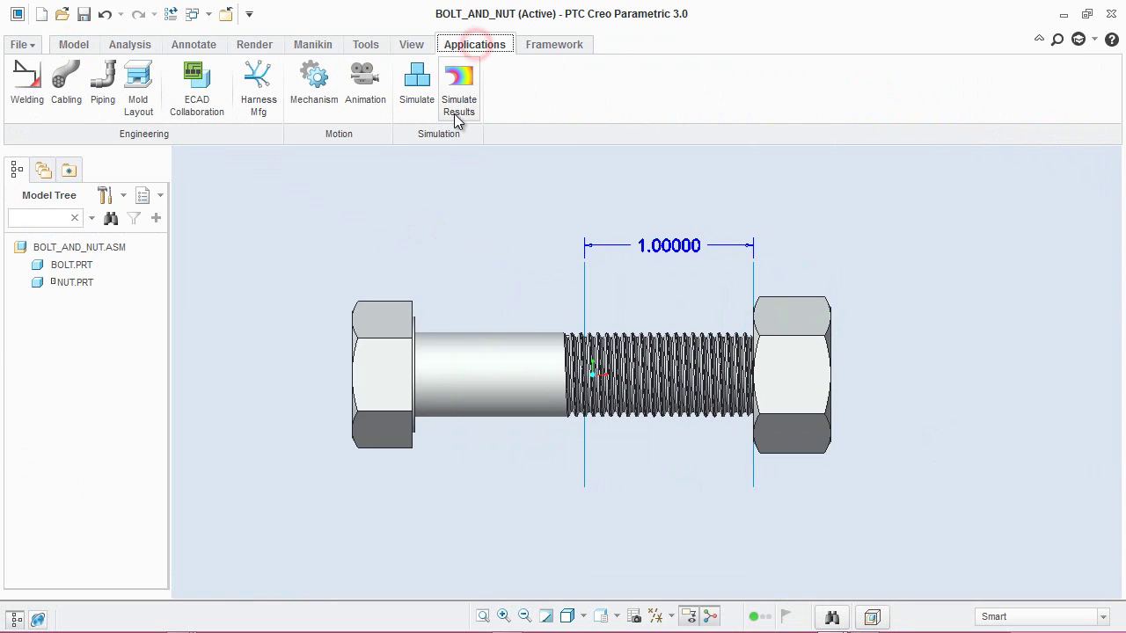
click(314, 86)
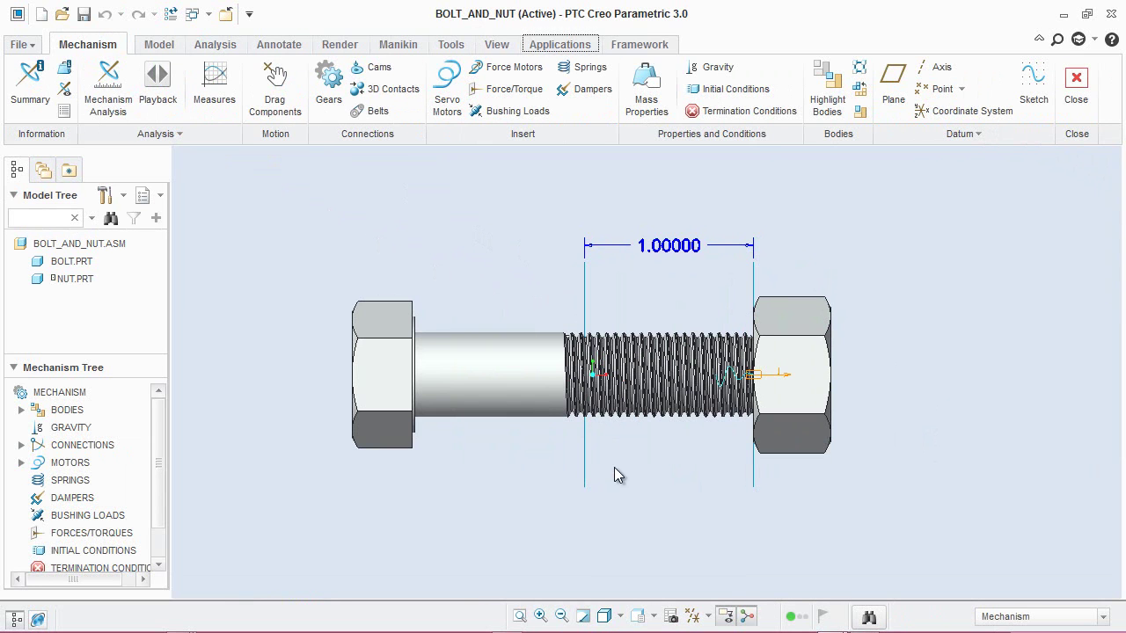
click(107, 117)
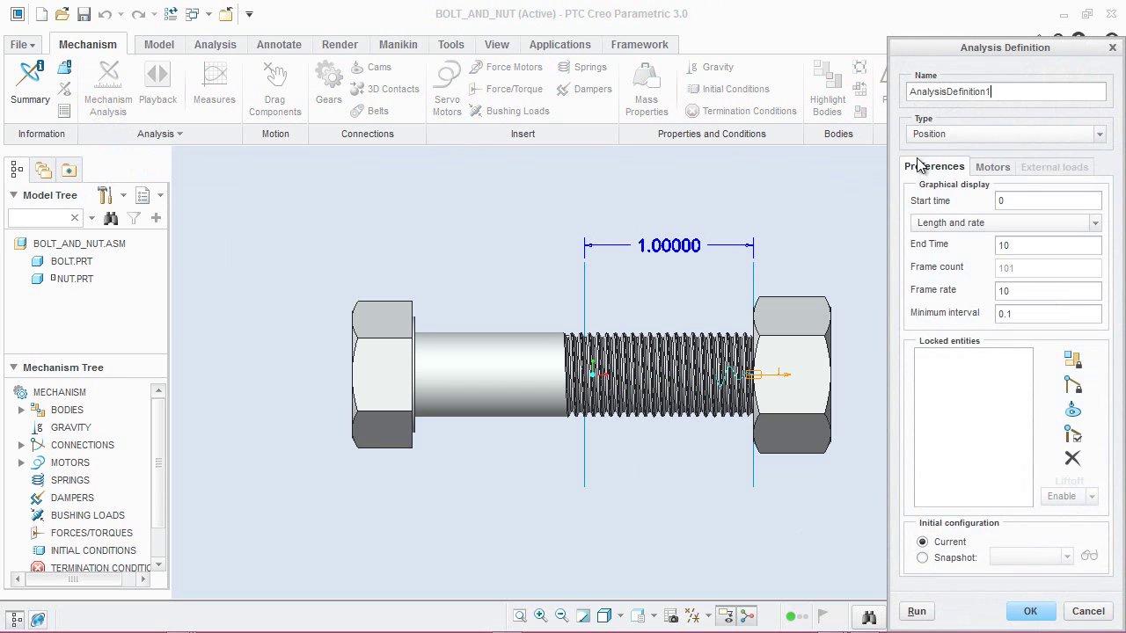
click(939, 136)
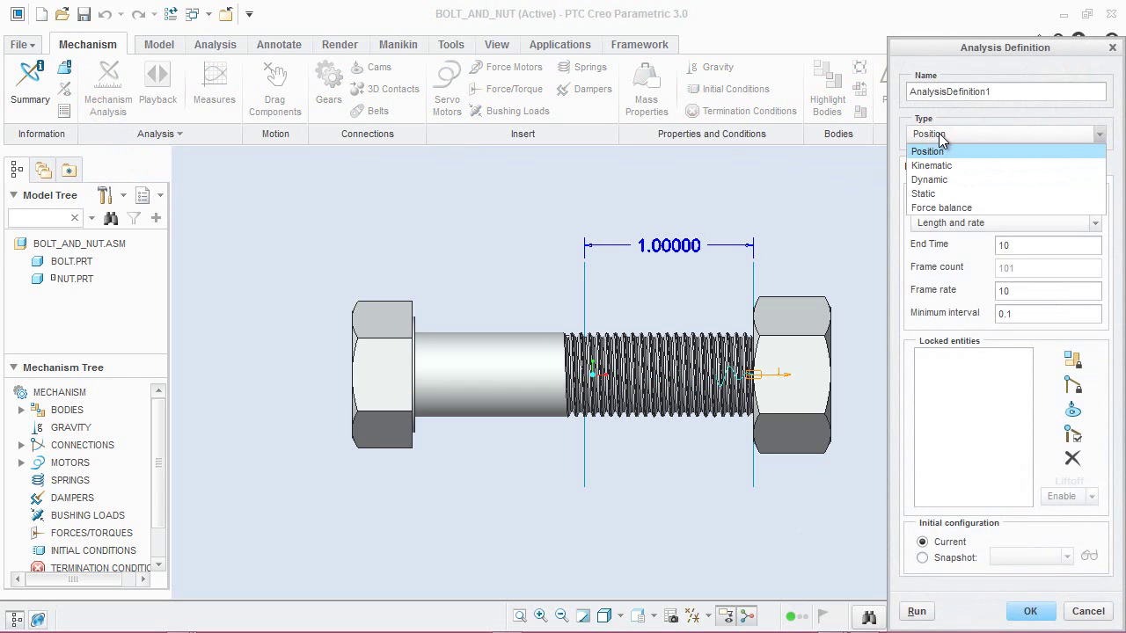
click(950, 179)
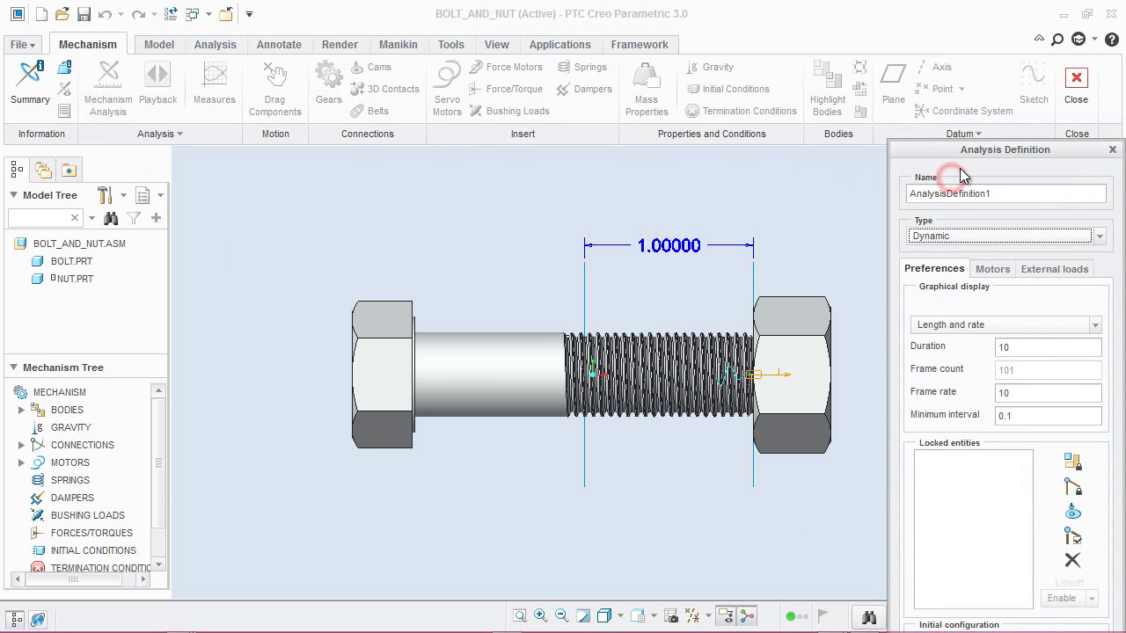
drag(973, 156, 986, 5)
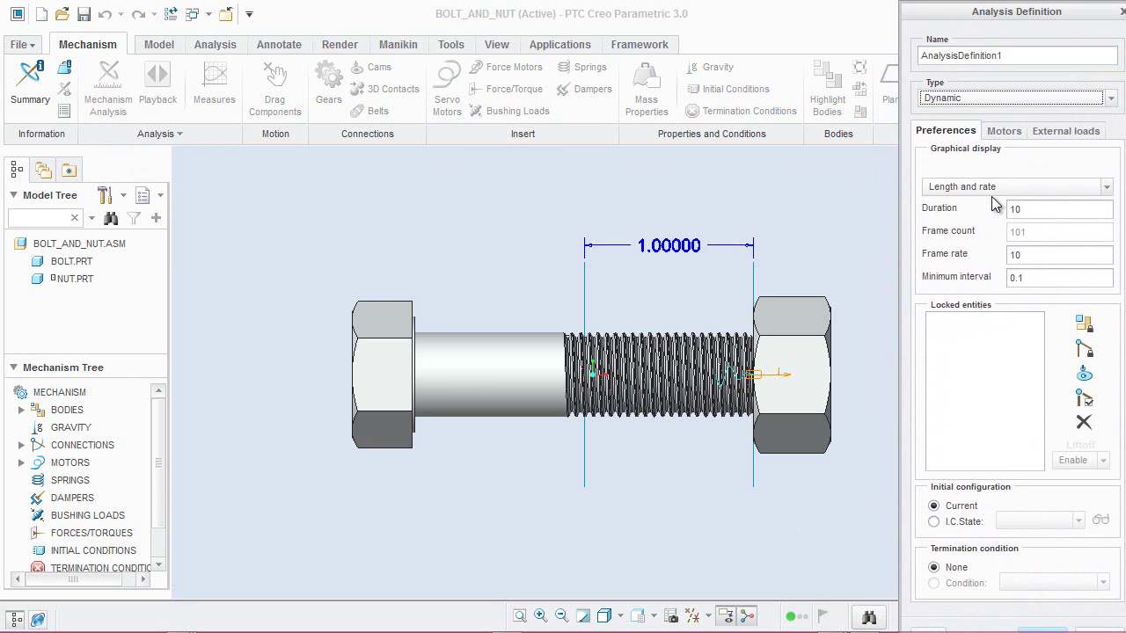
click(1019, 210)
drag(1020, 210, 1005, 213)
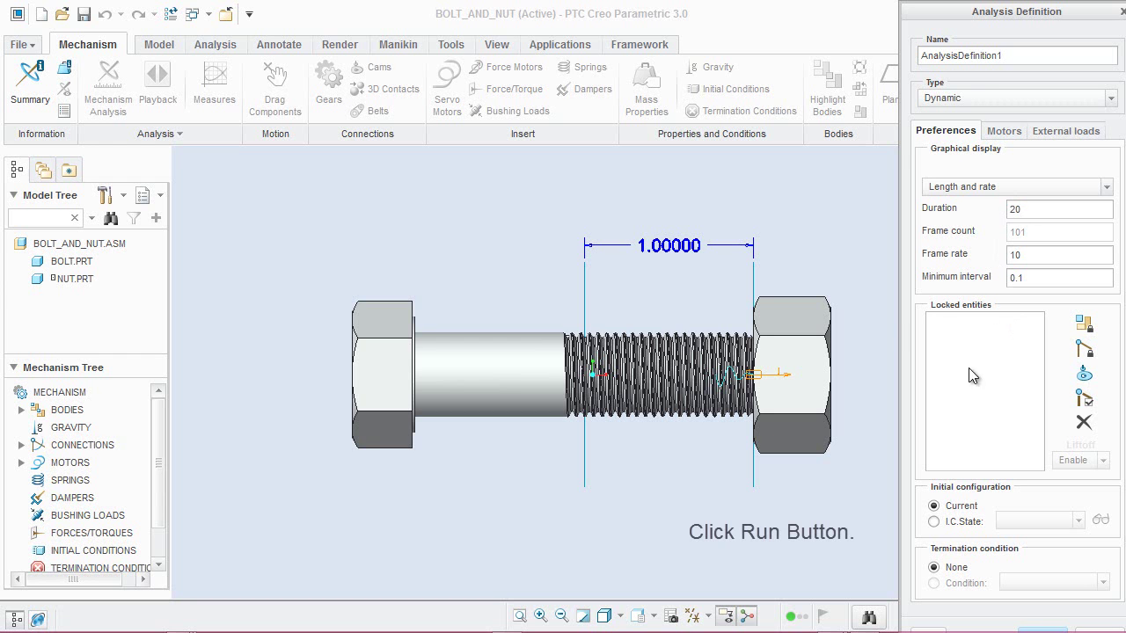
Step: Run and accept the dynamic analysis, and turn off the annotation display
click(925, 626)
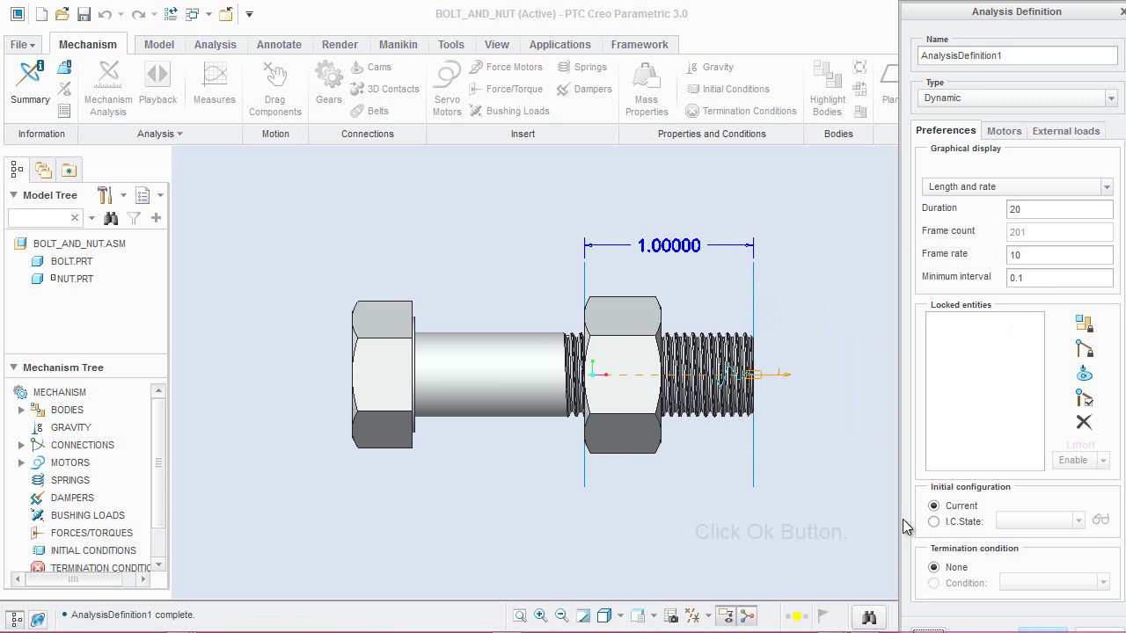
click(1038, 629)
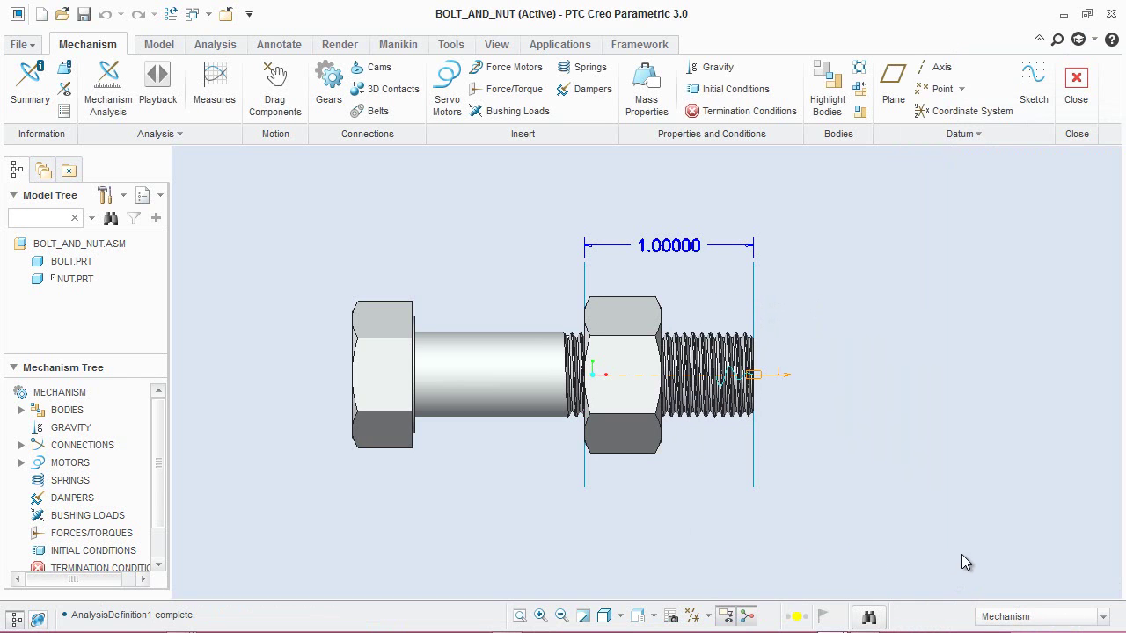
click(733, 618)
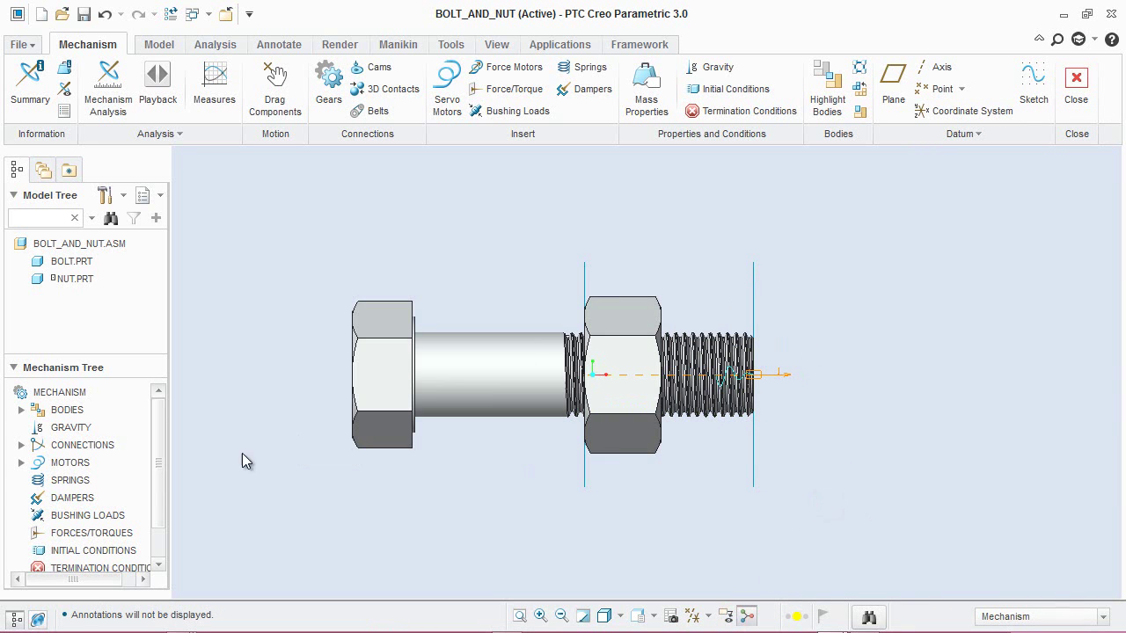
Step: Save the AnalysisDefinition1 playback results as AnalysisDefinition1.pbk in the Bolt and Nut with Animation folder
scroll(162, 447, down, 1)
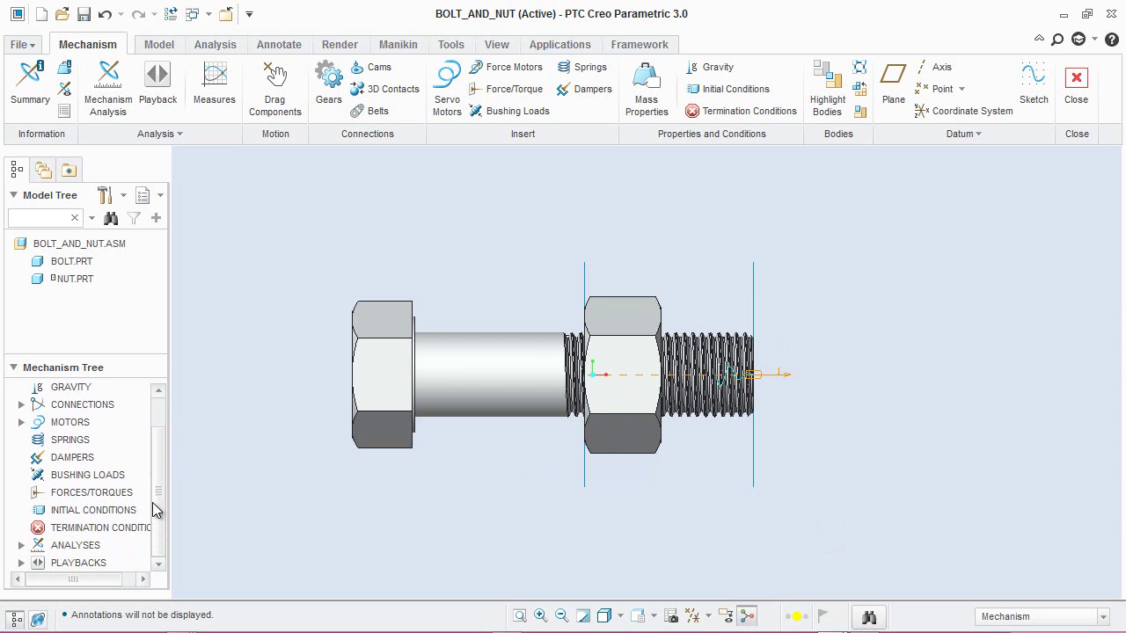
click(21, 562)
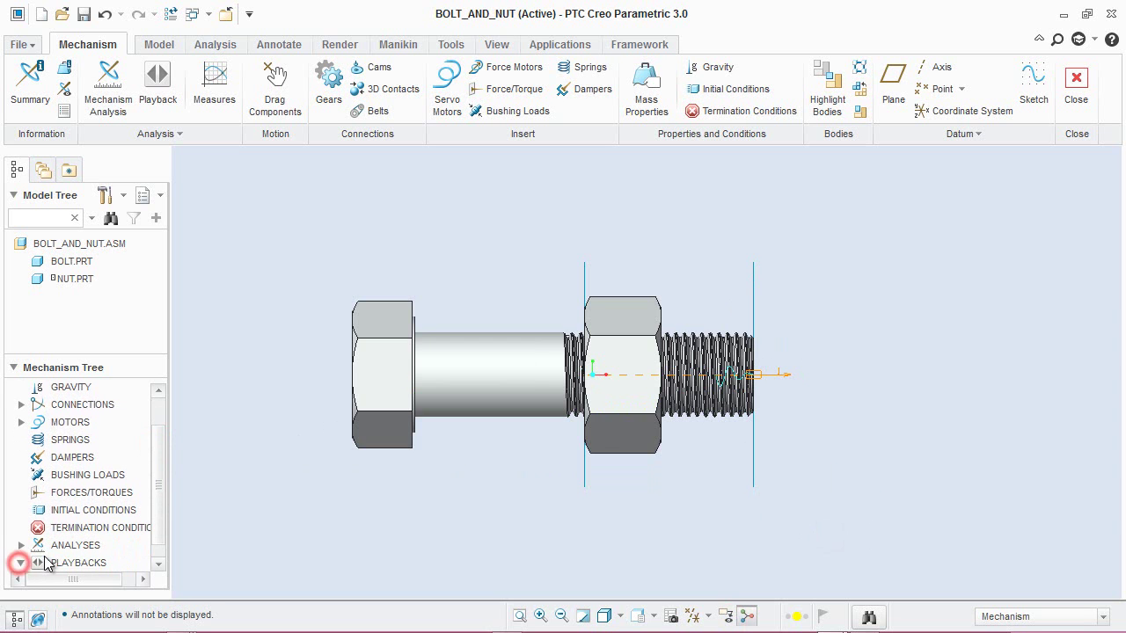
drag(158, 477, 162, 518)
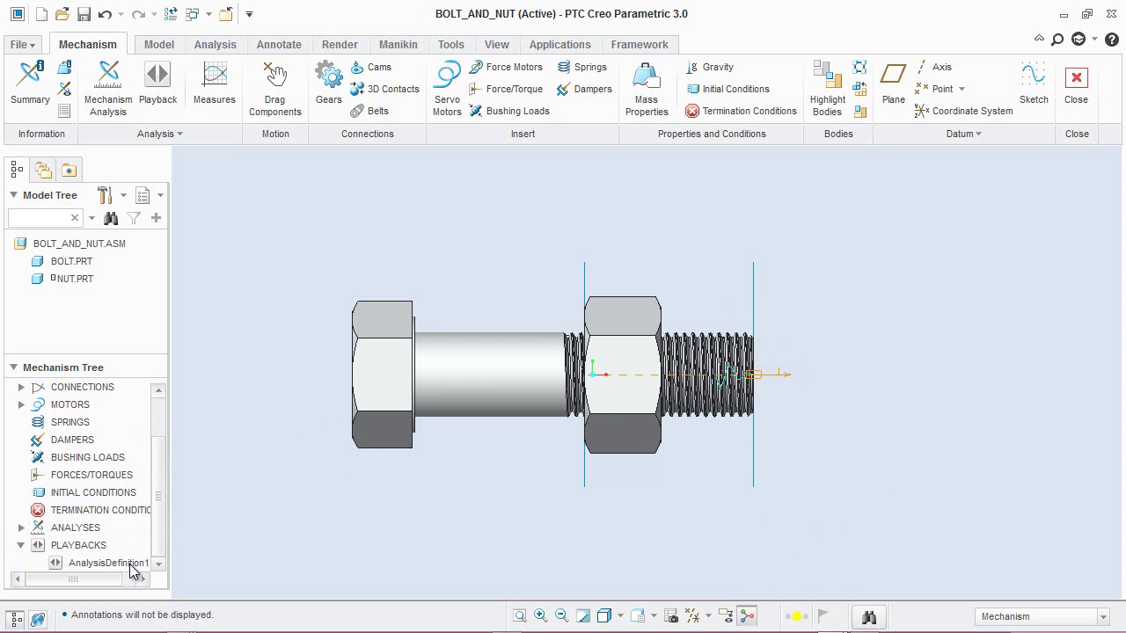
click(129, 564)
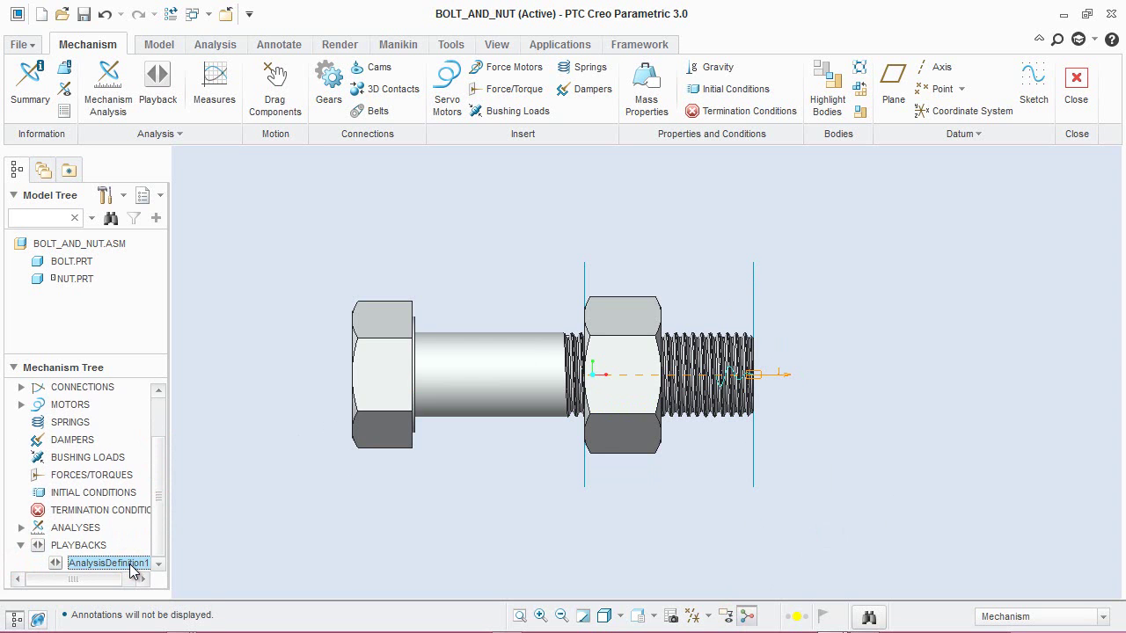
right_click(130, 565)
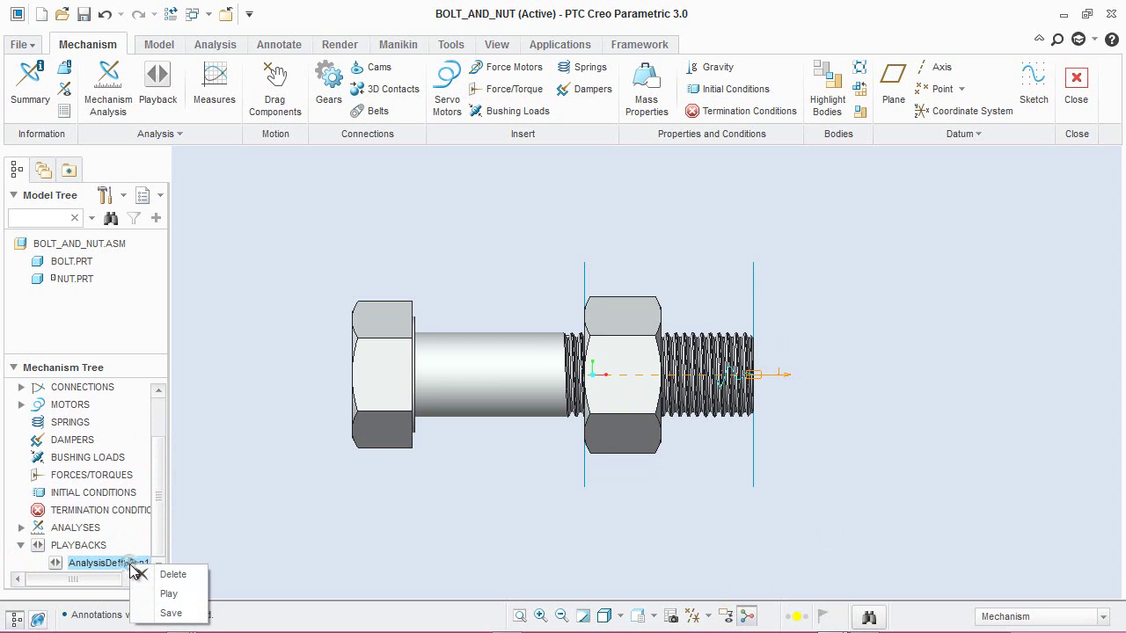
click(170, 613)
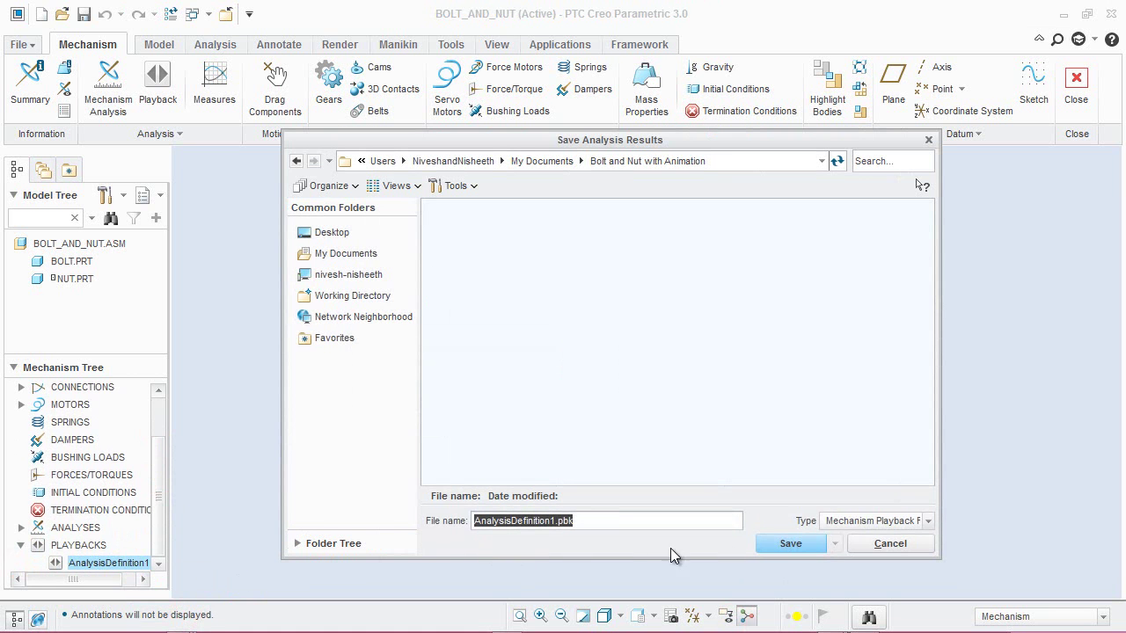
click(773, 544)
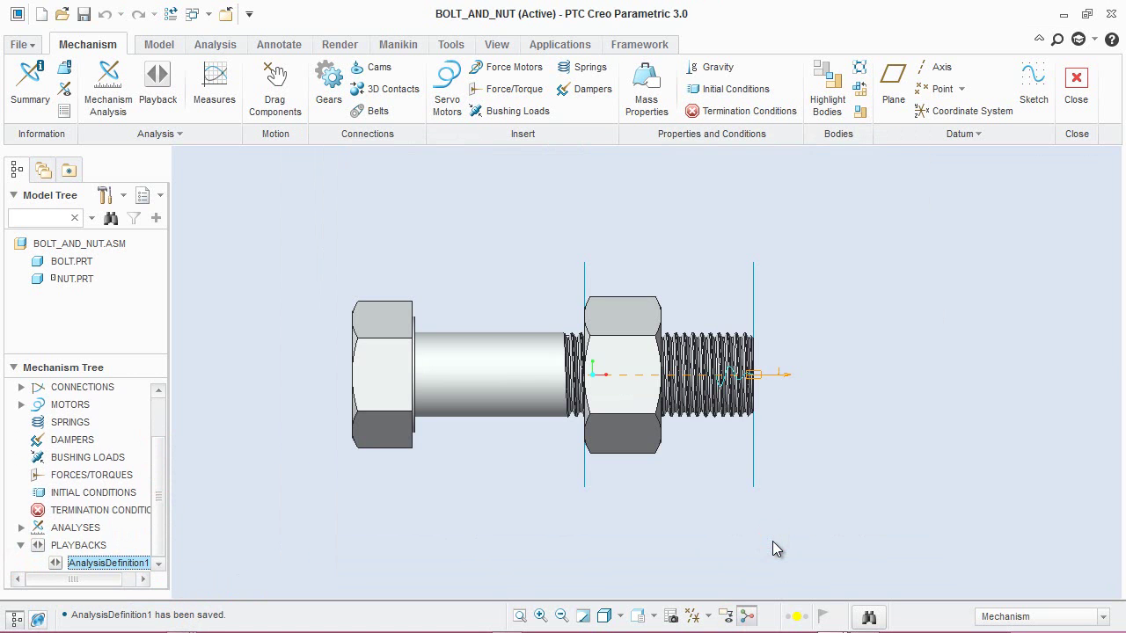
click(774, 547)
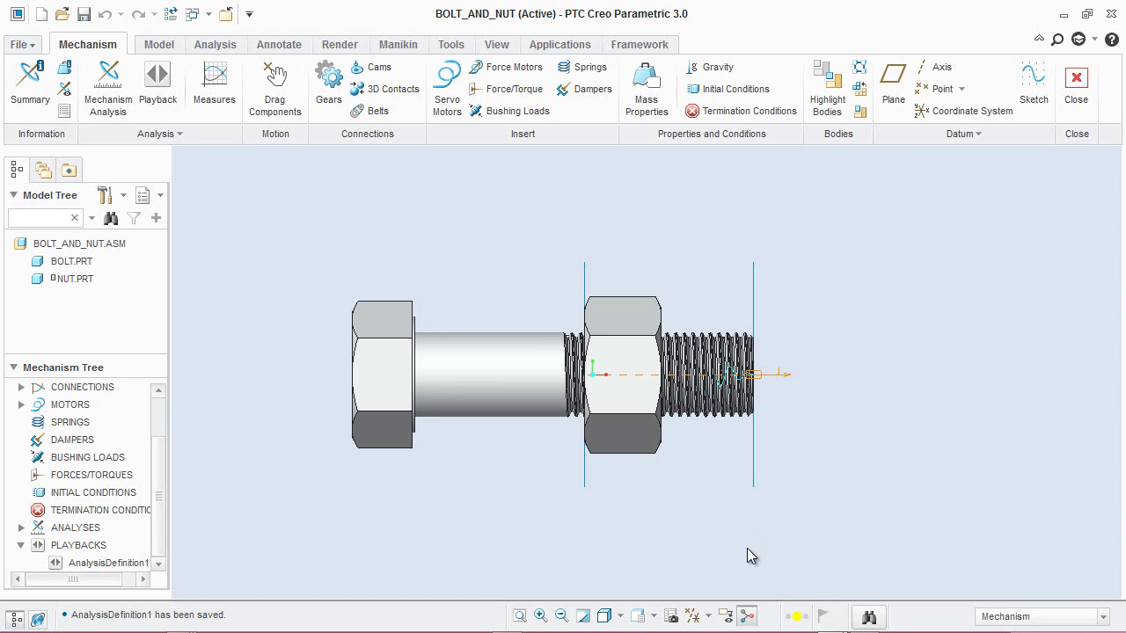
Step: Open BOLT.PRT from the assembly in its own window and hide Sketch 6
right_click(88, 261)
click(139, 293)
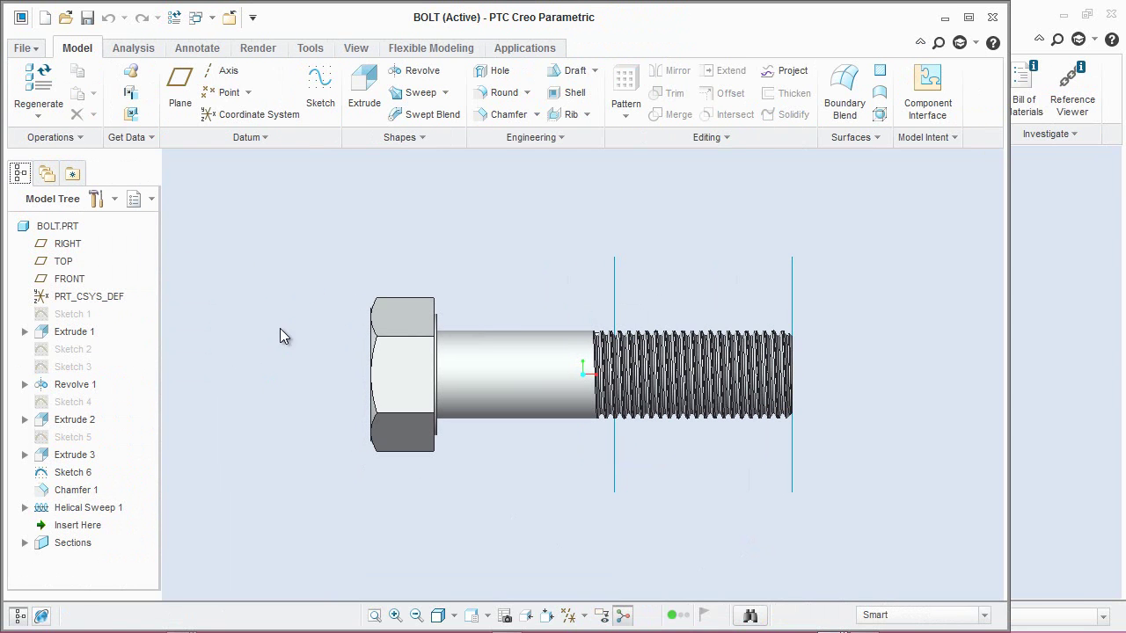
right_click(80, 473)
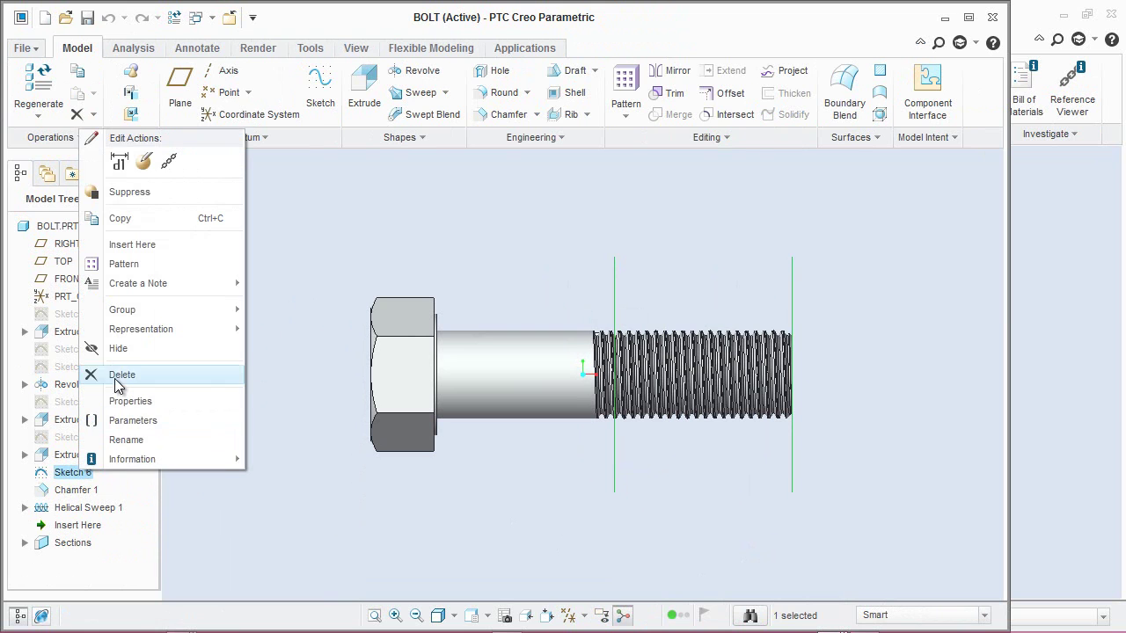
click(113, 349)
click(222, 324)
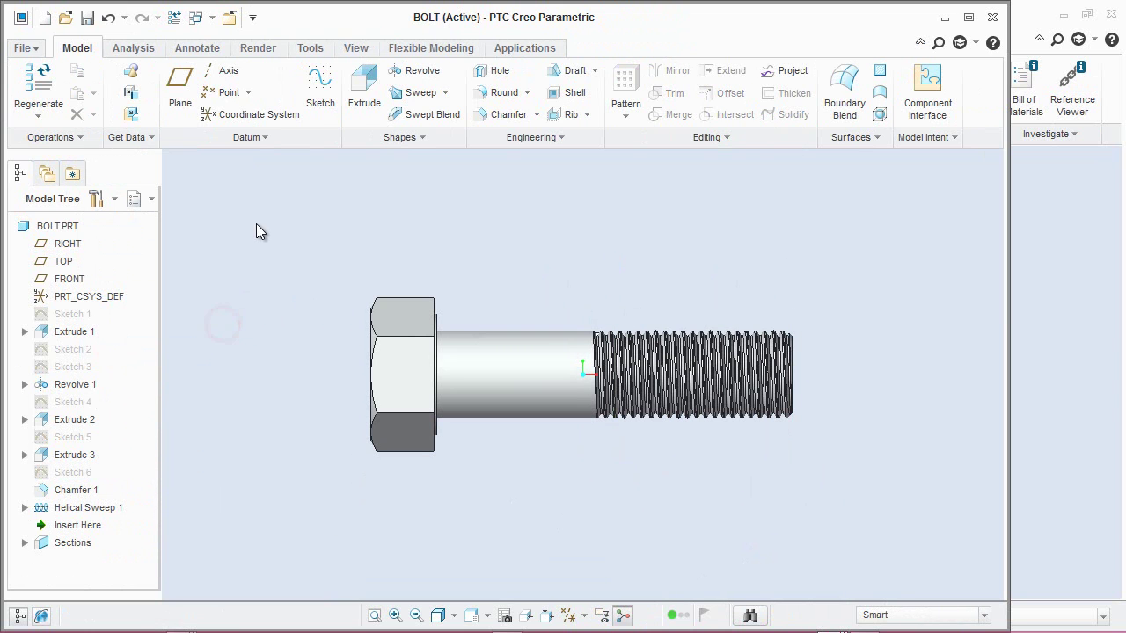
Step: Save the bolt part with its sketch hidden
click(348, 49)
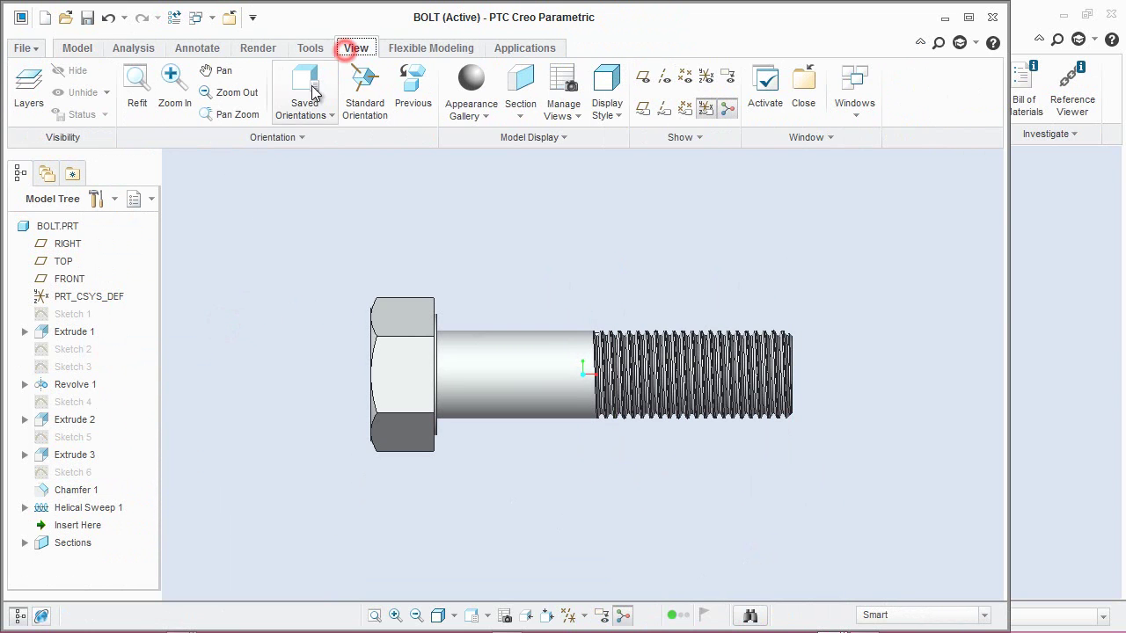
click(77, 48)
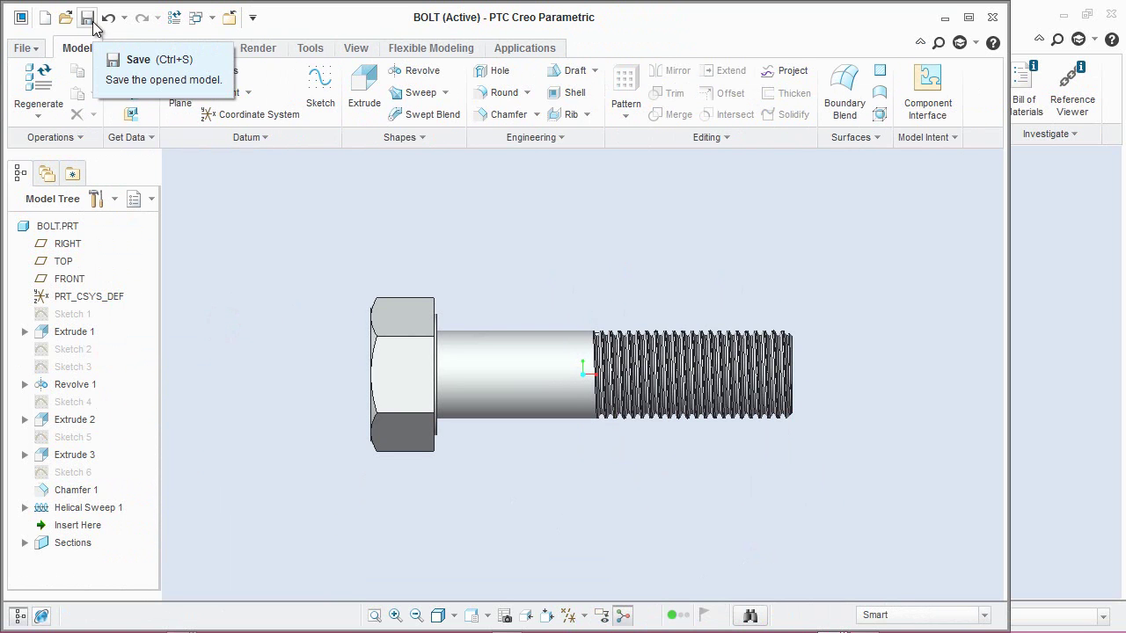
click(86, 19)
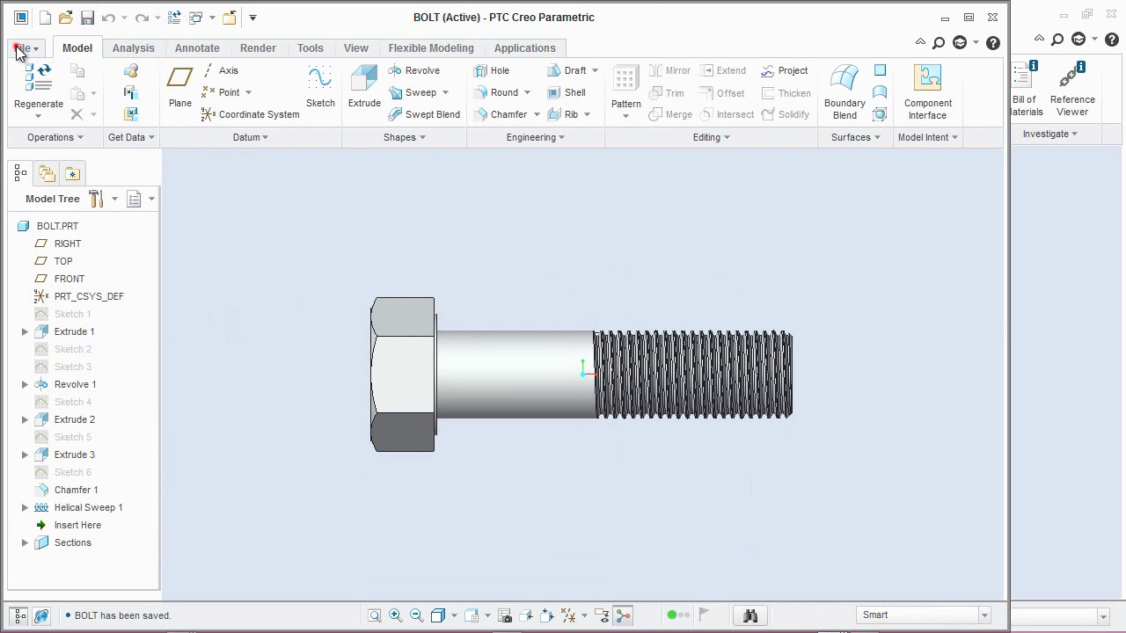
Step: Delete all old versions of the bolt part, keeping only the highest version
click(20, 49)
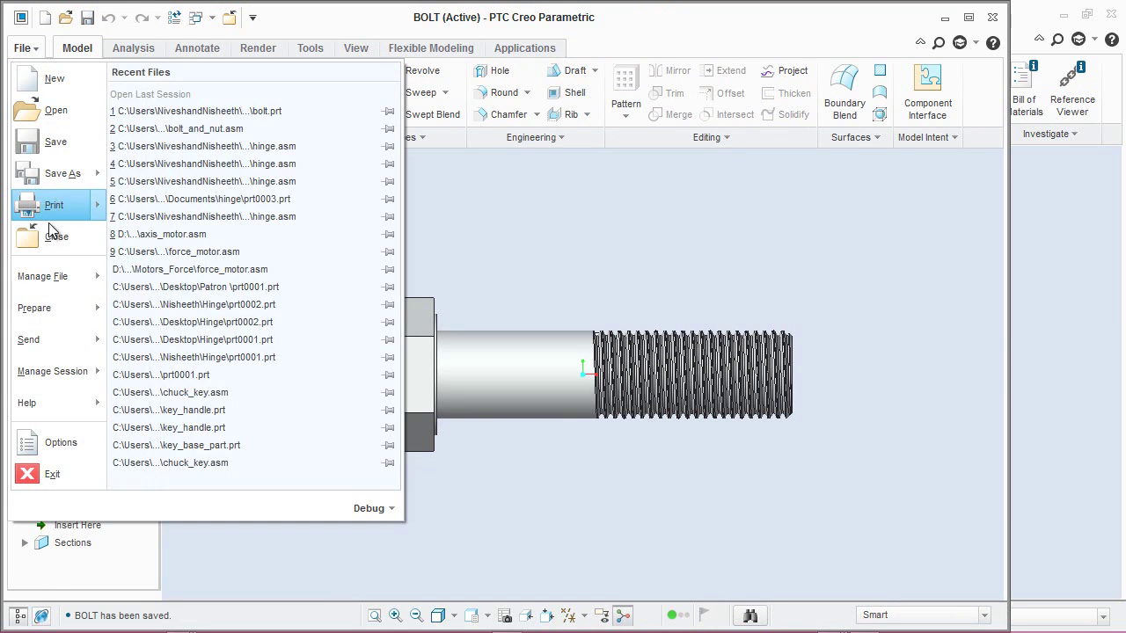
mouse_move(62, 271)
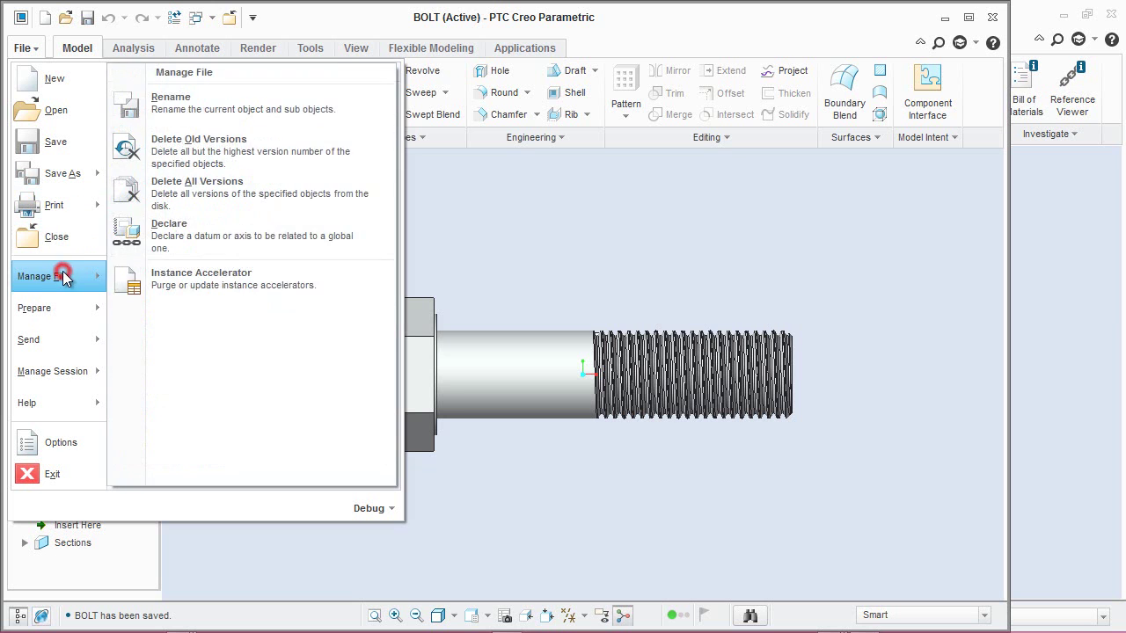
click(179, 156)
click(399, 376)
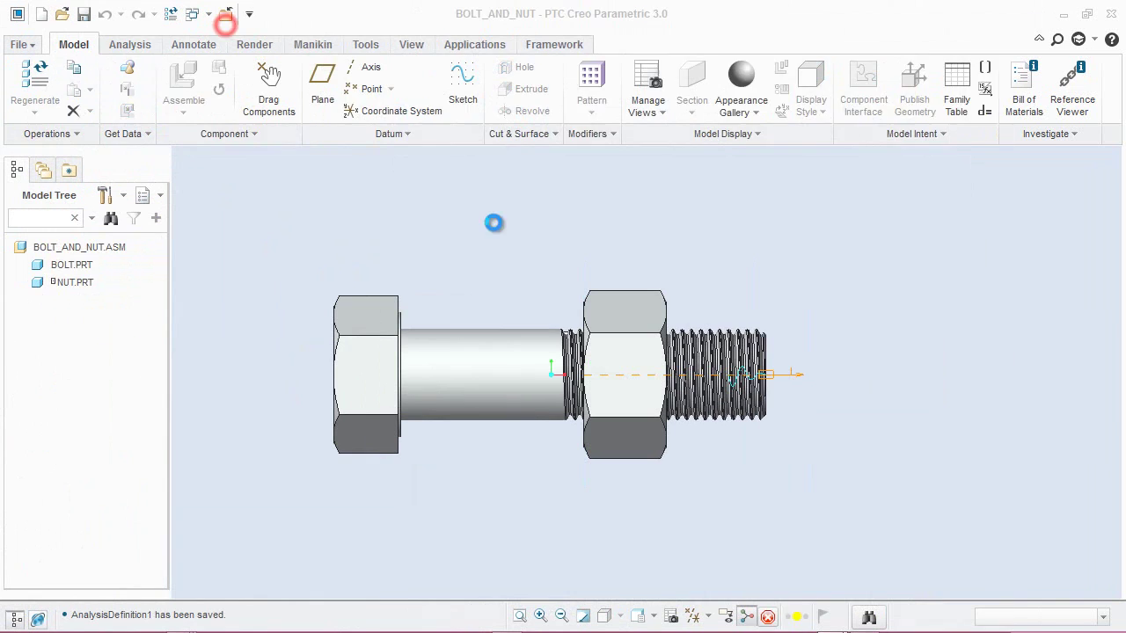
Step: Set the bolt and nut assembly to its default orientation and load the saved playback file AnalysisDefinition1.pbk
click(796, 276)
key(ctrl+d)
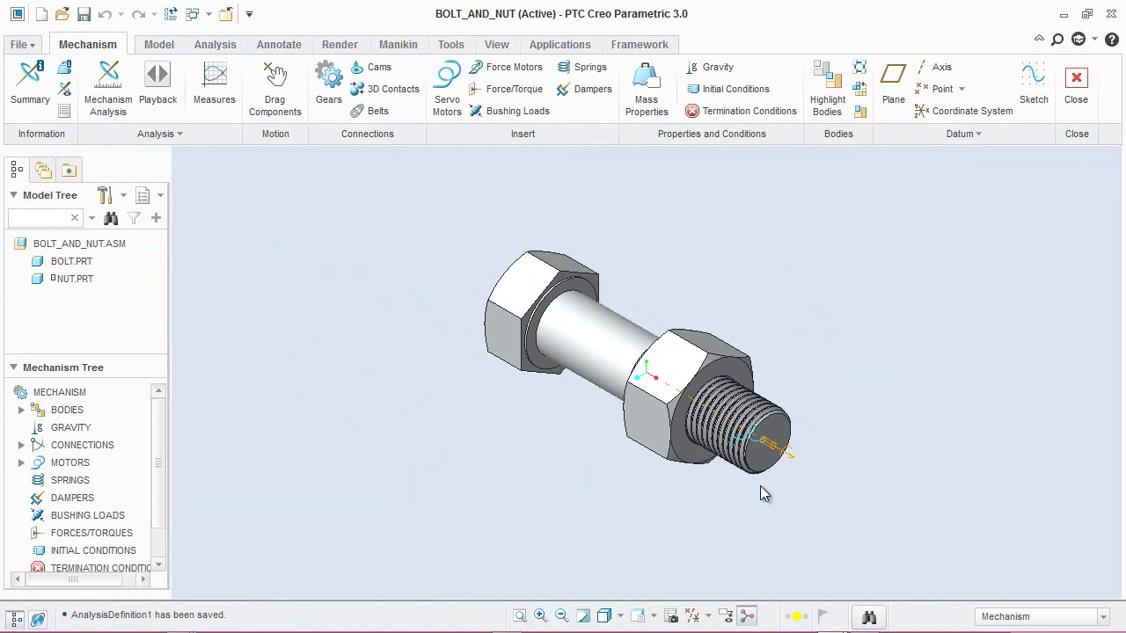
click(170, 105)
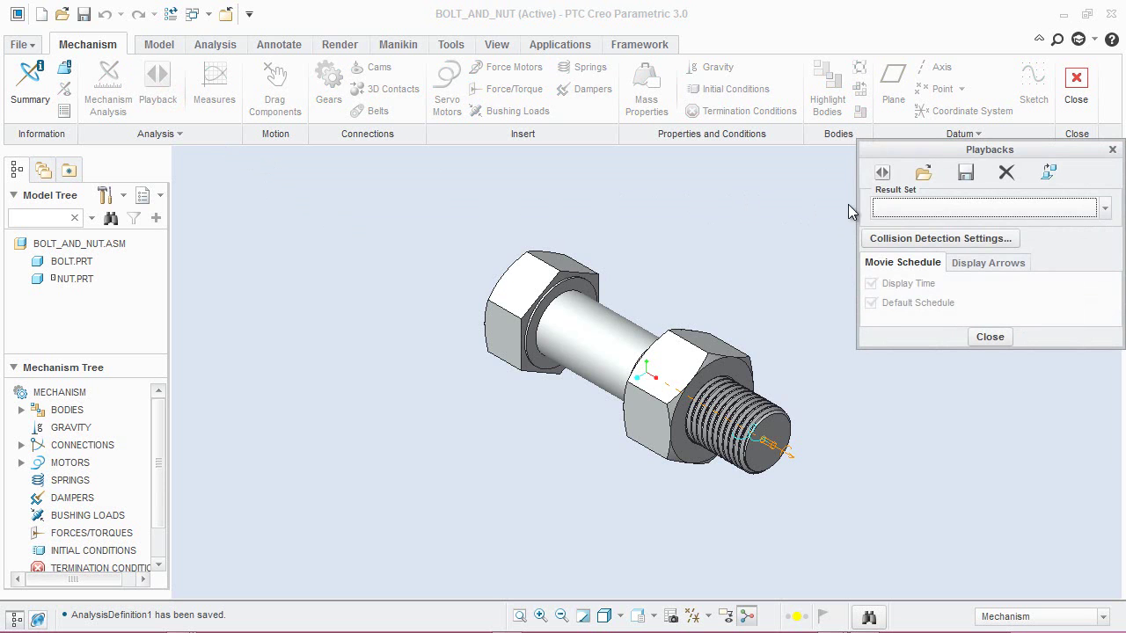
click(922, 172)
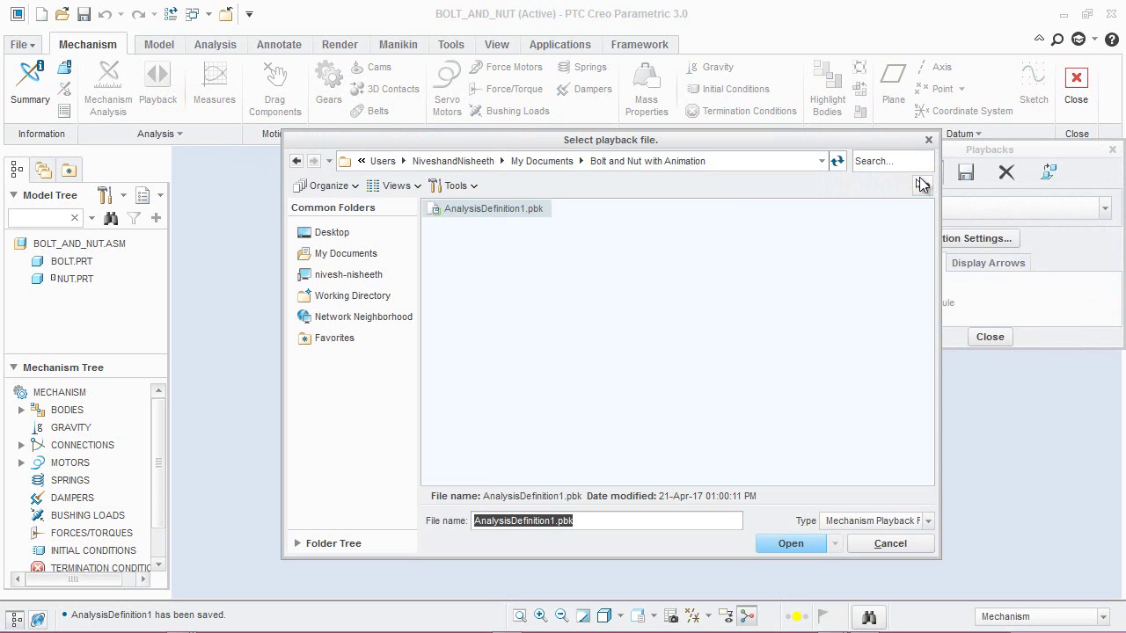
click(487, 214)
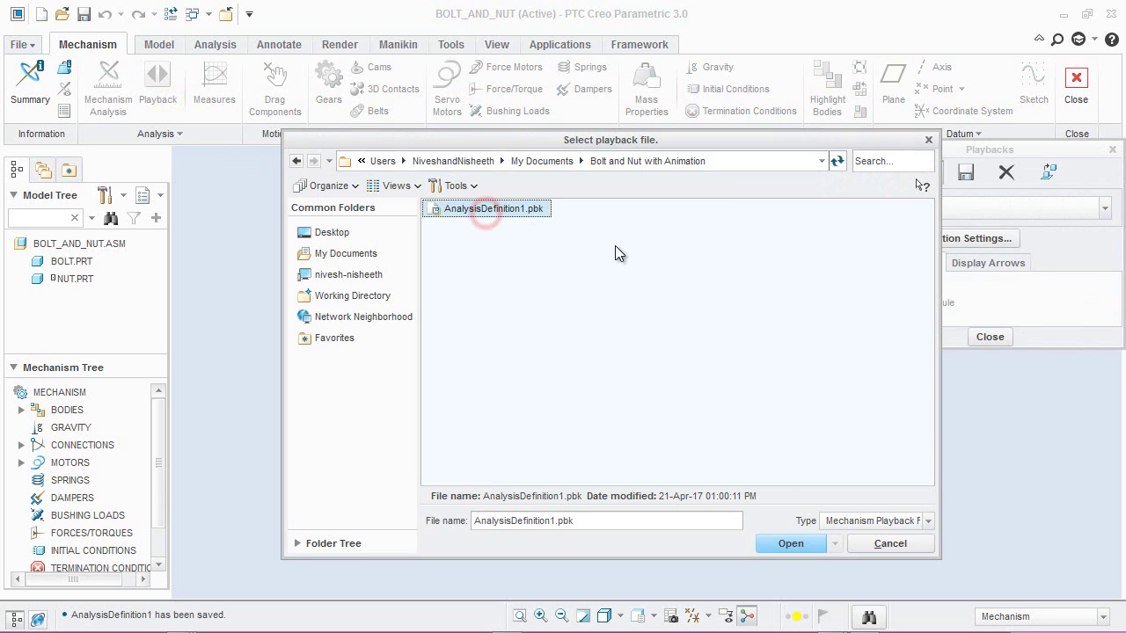
click(793, 544)
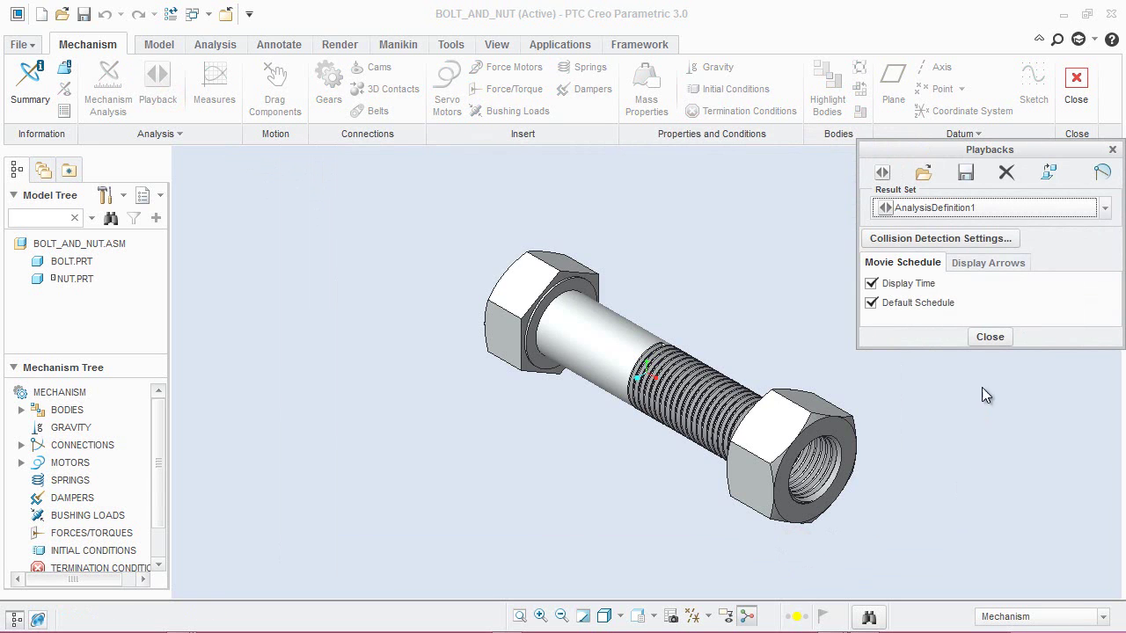
Step: Collapse the ribbon and hide the model tree to enlarge the graphics area
click(1039, 41)
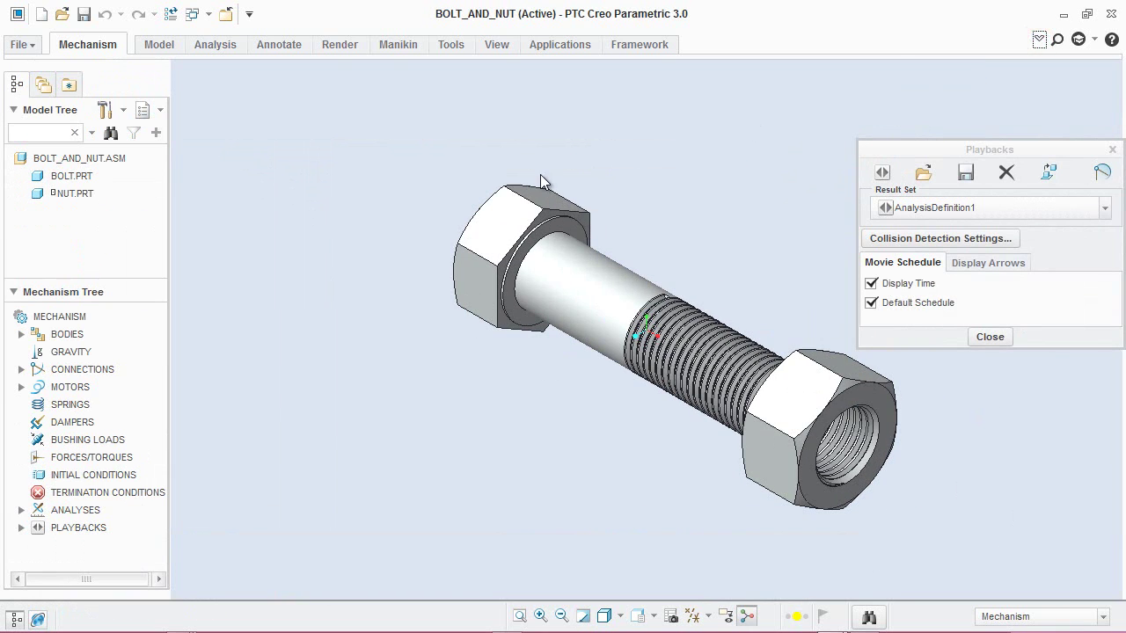
click(18, 618)
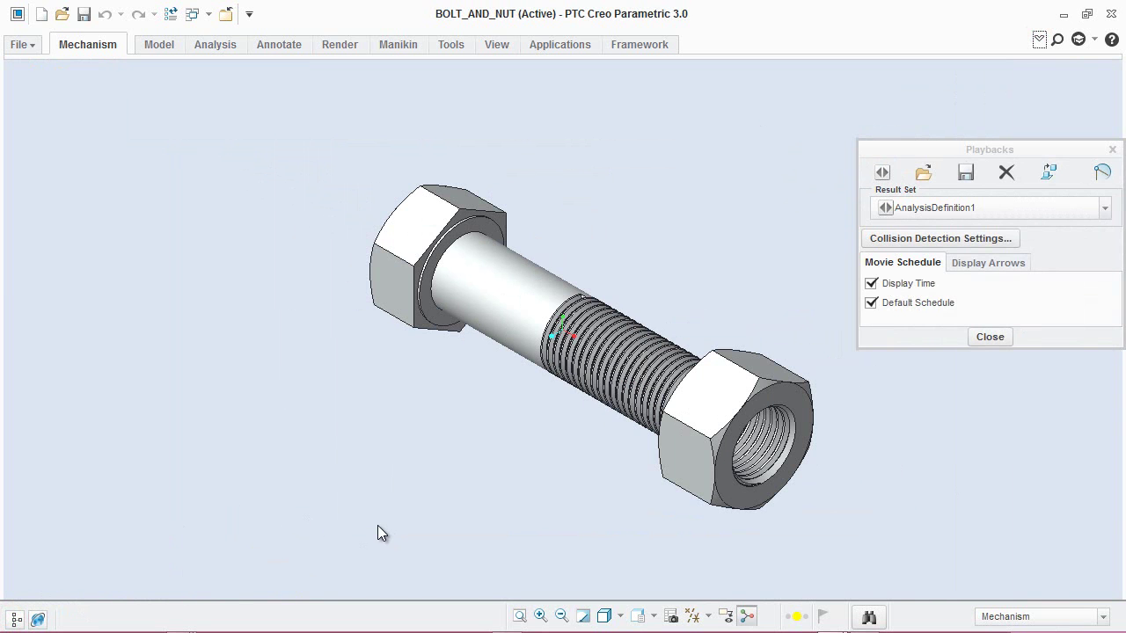
click(612, 552)
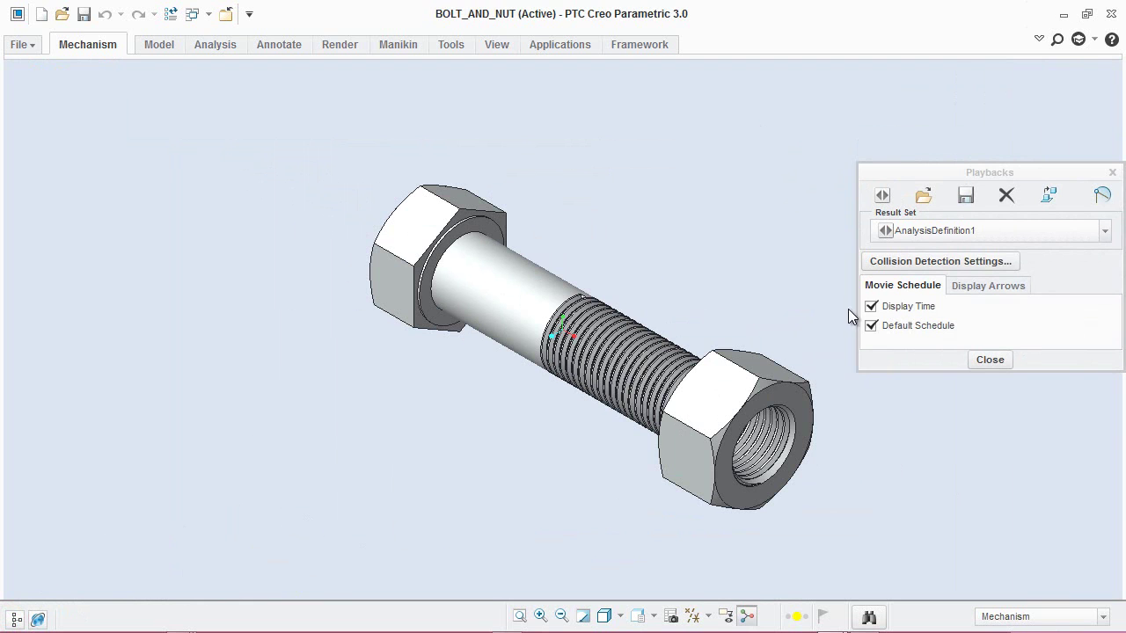
Step: Turn off Display Time for AnalysisDefinition1, open its animation controls and switch off repeat playback
click(872, 307)
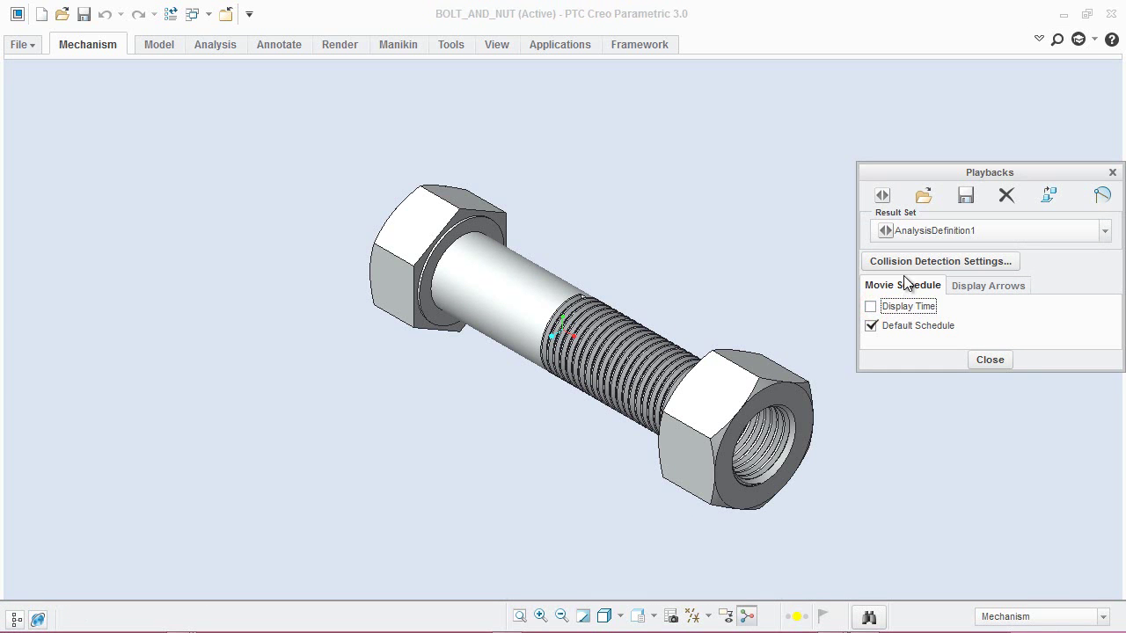
click(881, 196)
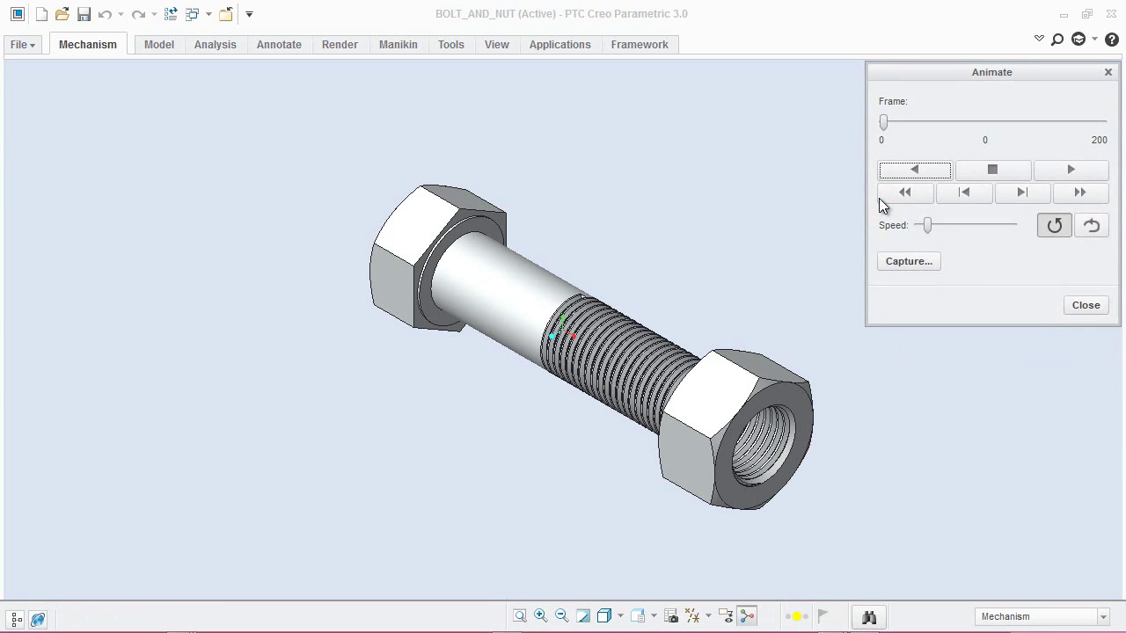
click(1058, 225)
Step: Hide the spin center and play the nut animation forward in an enlarged view of the assembly
scroll(712, 350, down, 2)
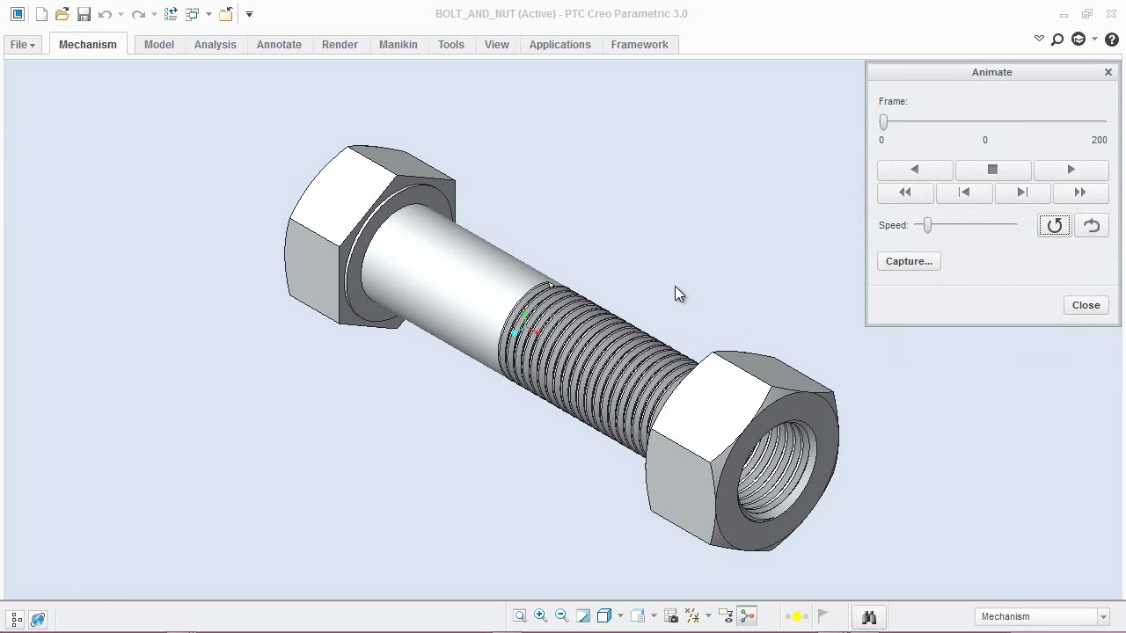
shift+middle_drag(674, 286, 656, 280)
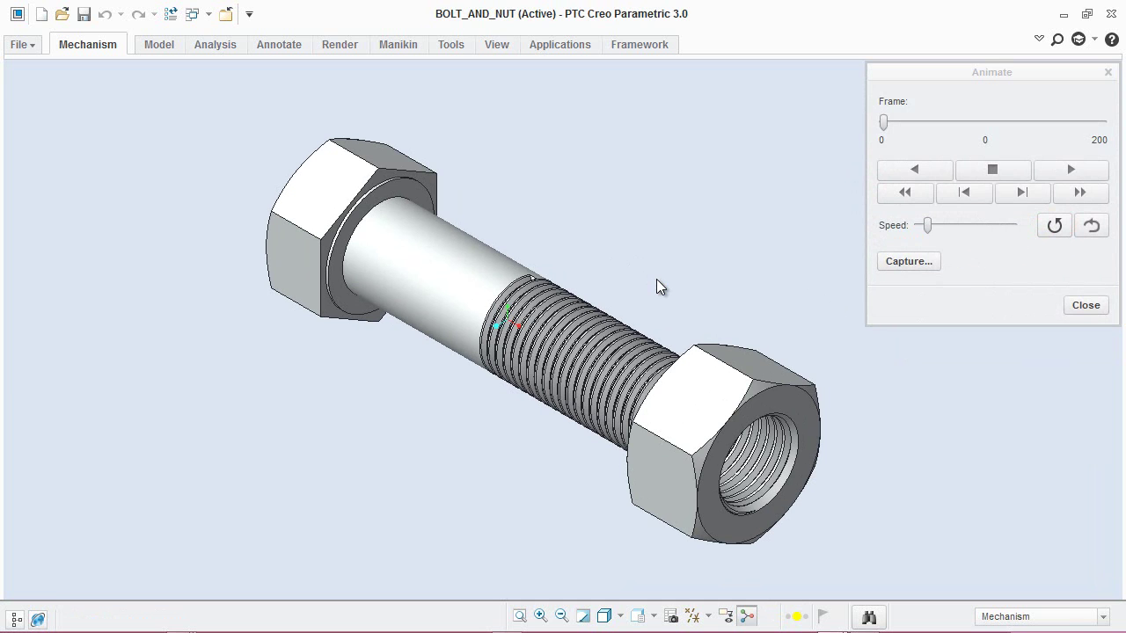
ctrl+middle_drag(656, 279, 678, 290)
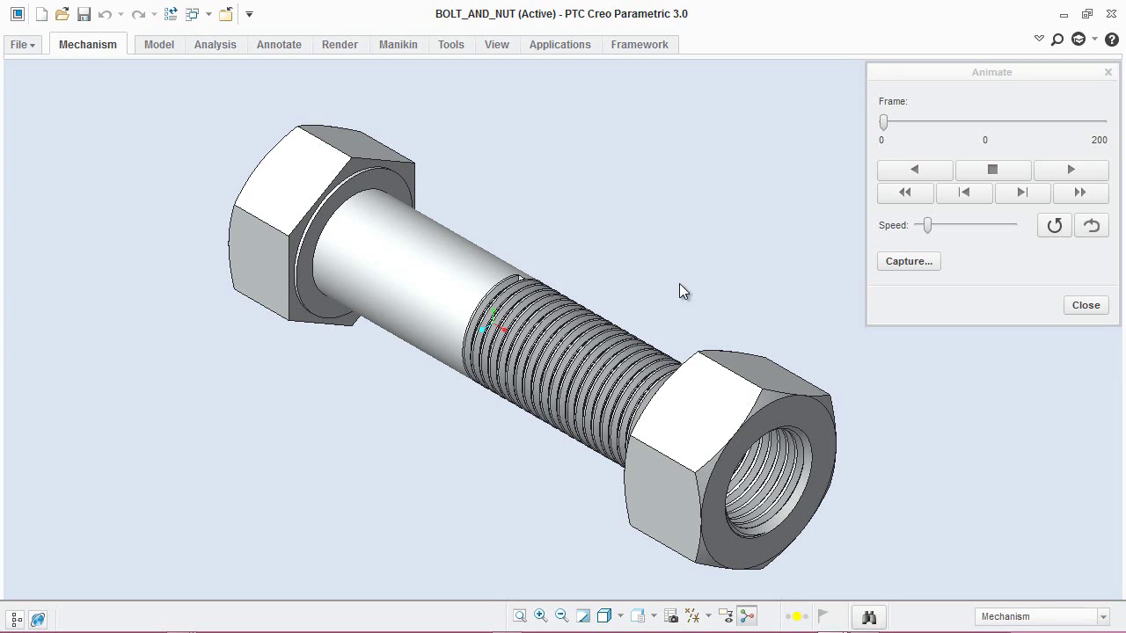
click(745, 615)
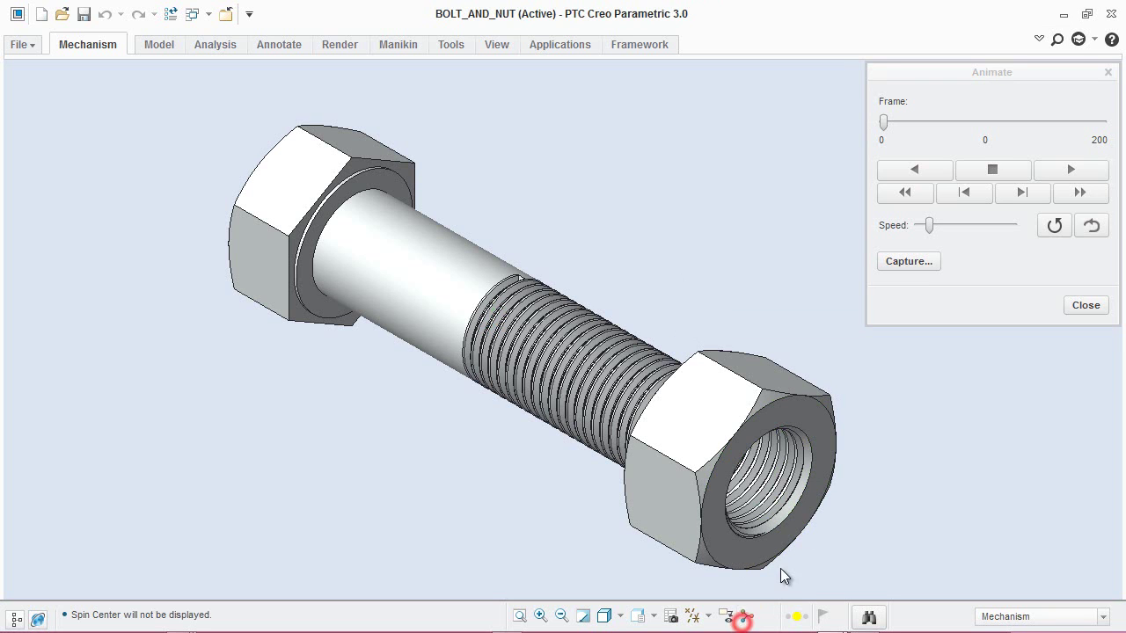
click(1079, 170)
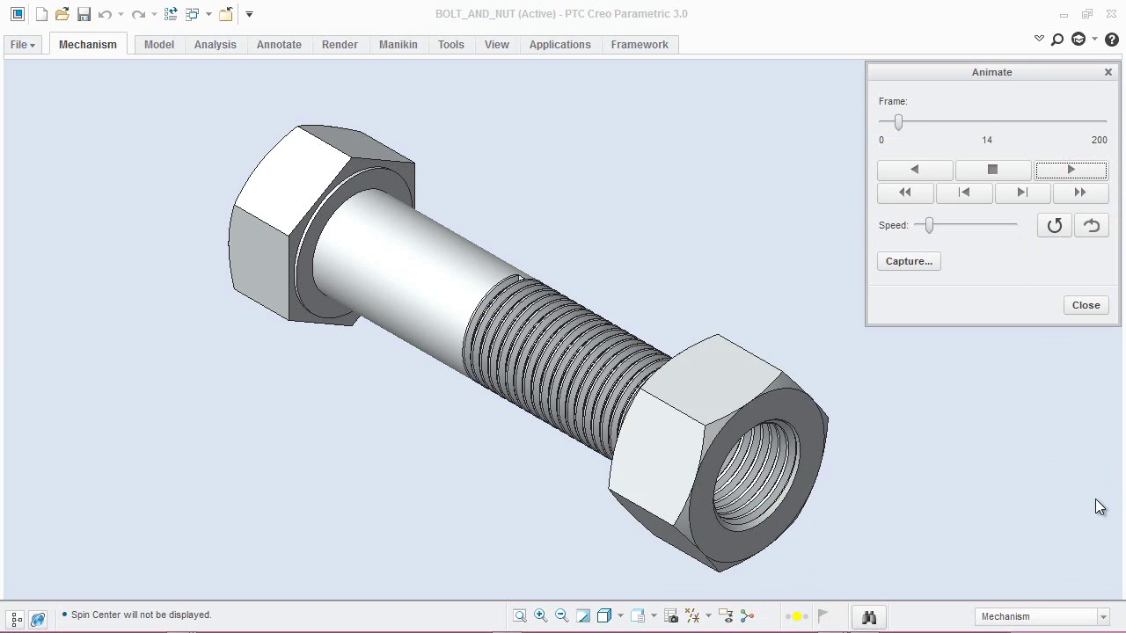